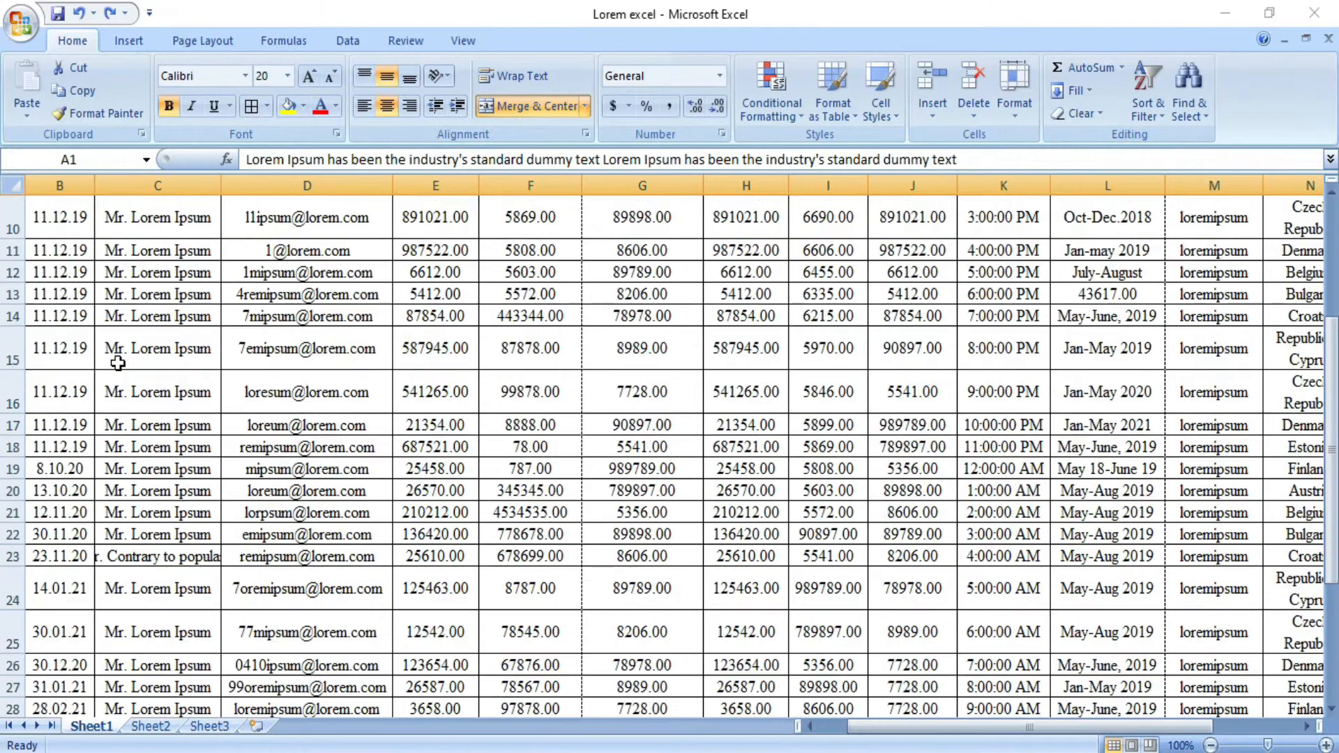
# - Look over the whole table and check in Print Preview how its columns split across the printed pages
pyautogui.scroll(-2, 140, 407)
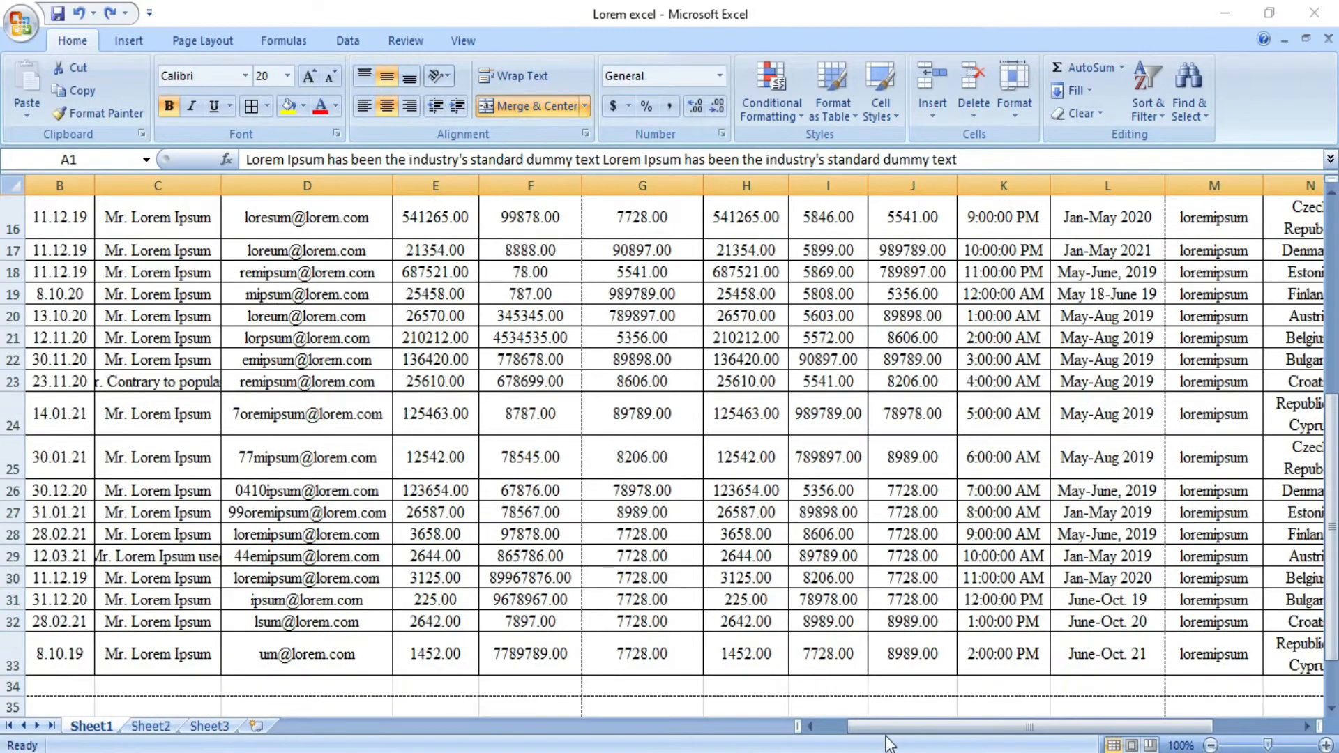
pyautogui.moveTo(1001, 727); pyautogui.dragTo(1162, 722)
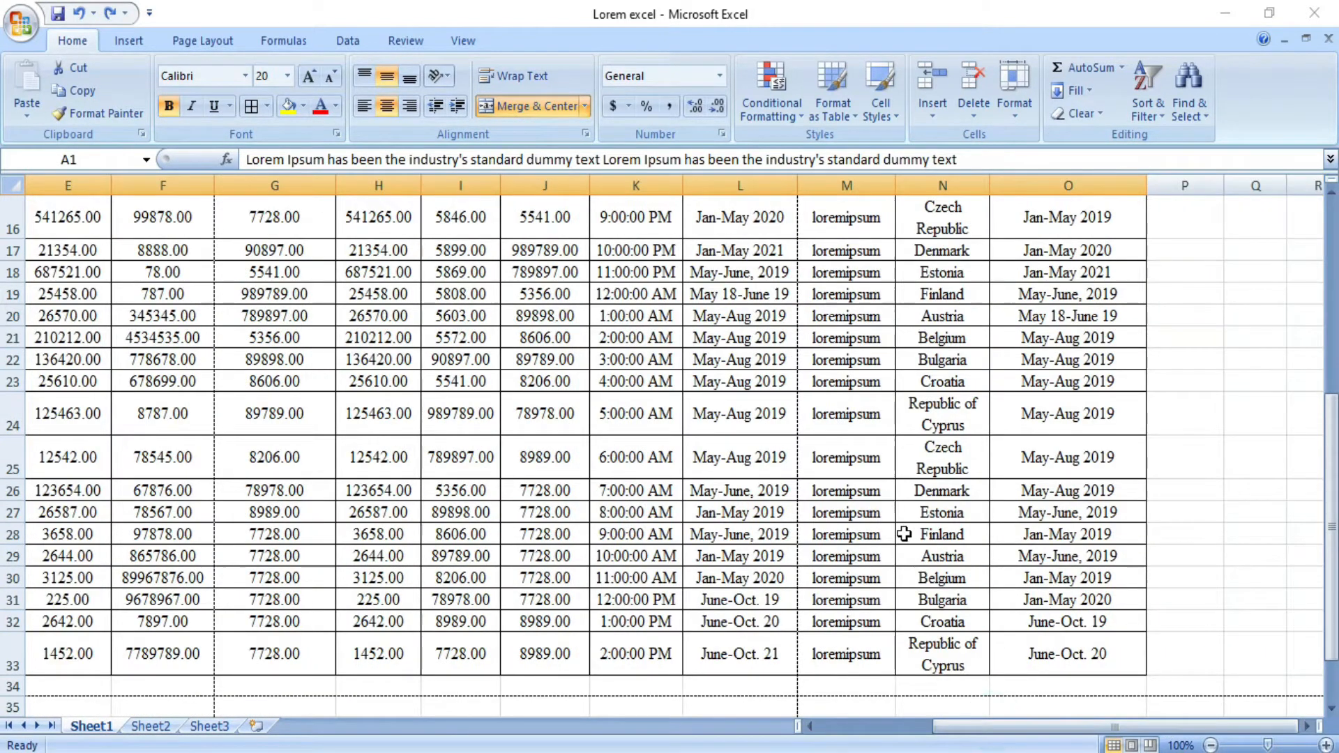
pyautogui.scroll(5, 904, 534)
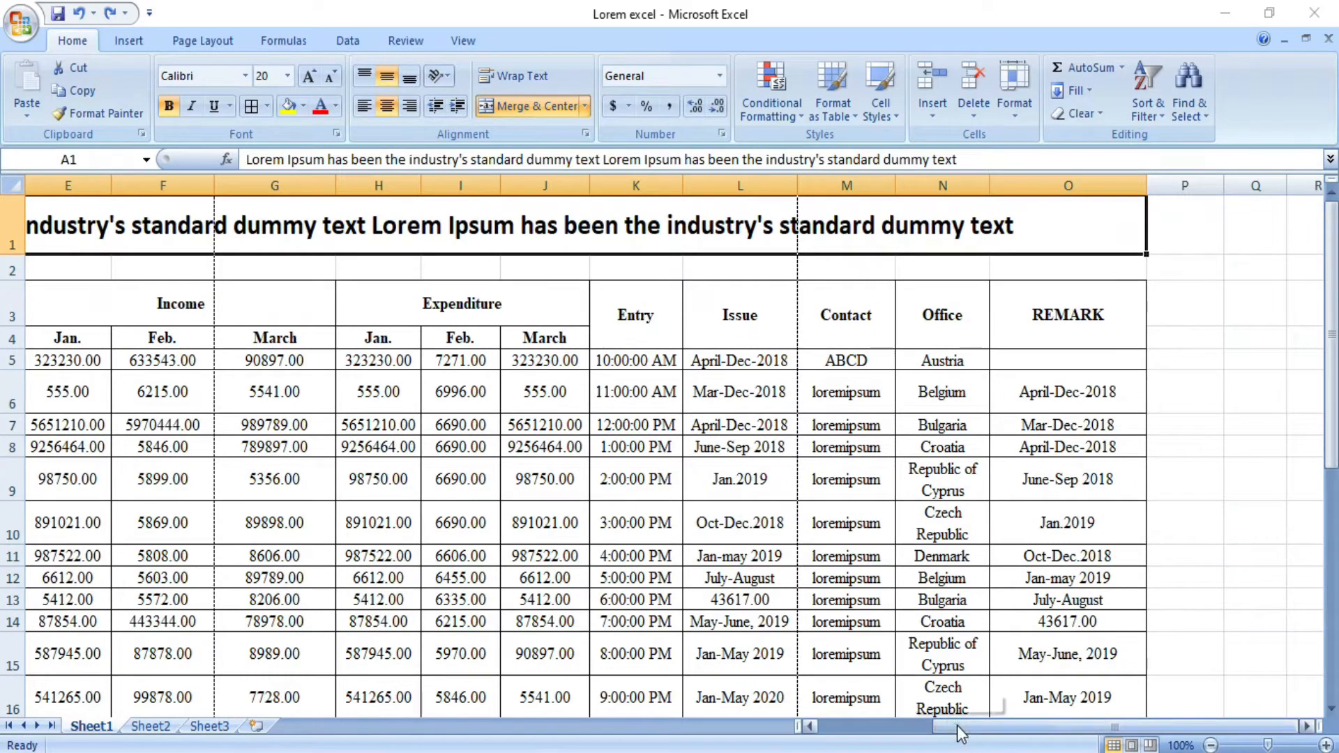
pyautogui.moveTo(959, 732); pyautogui.dragTo(844, 731)
pyautogui.click(21, 22)
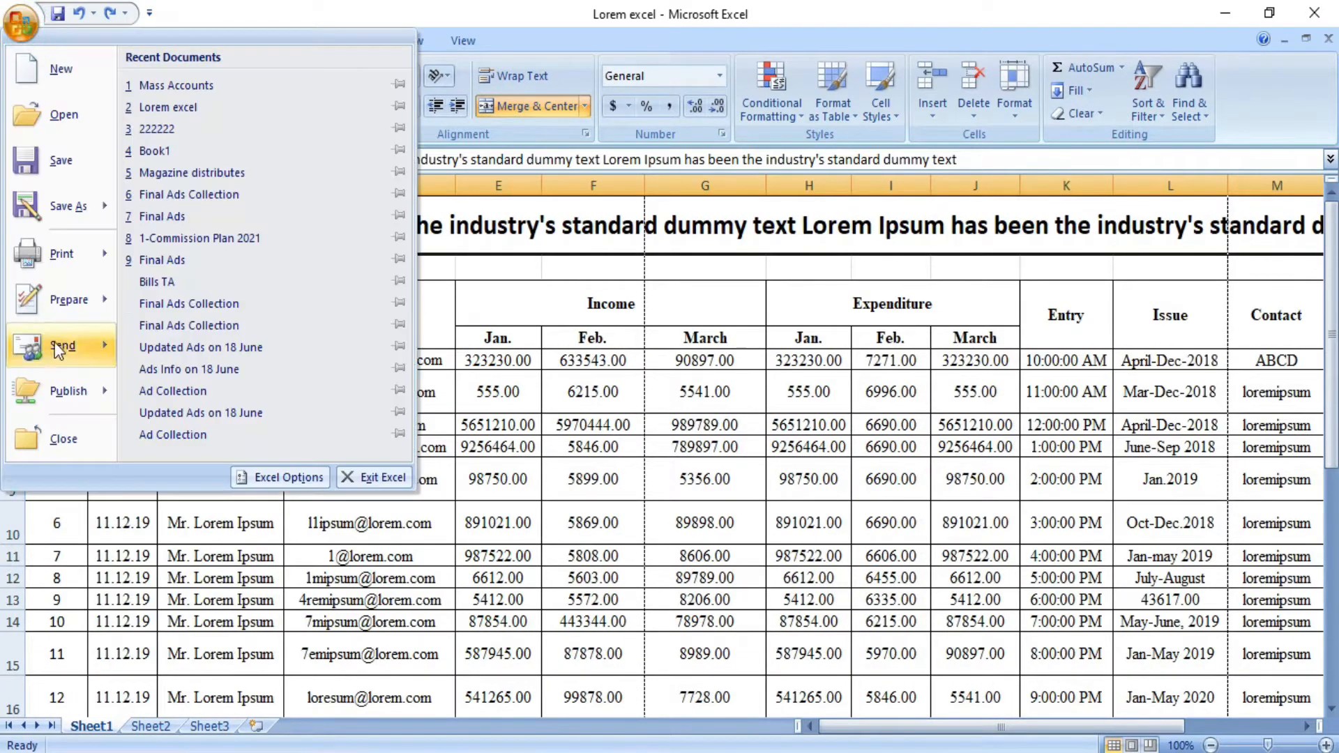
pyautogui.moveTo(43, 253)
pyautogui.click(170, 232)
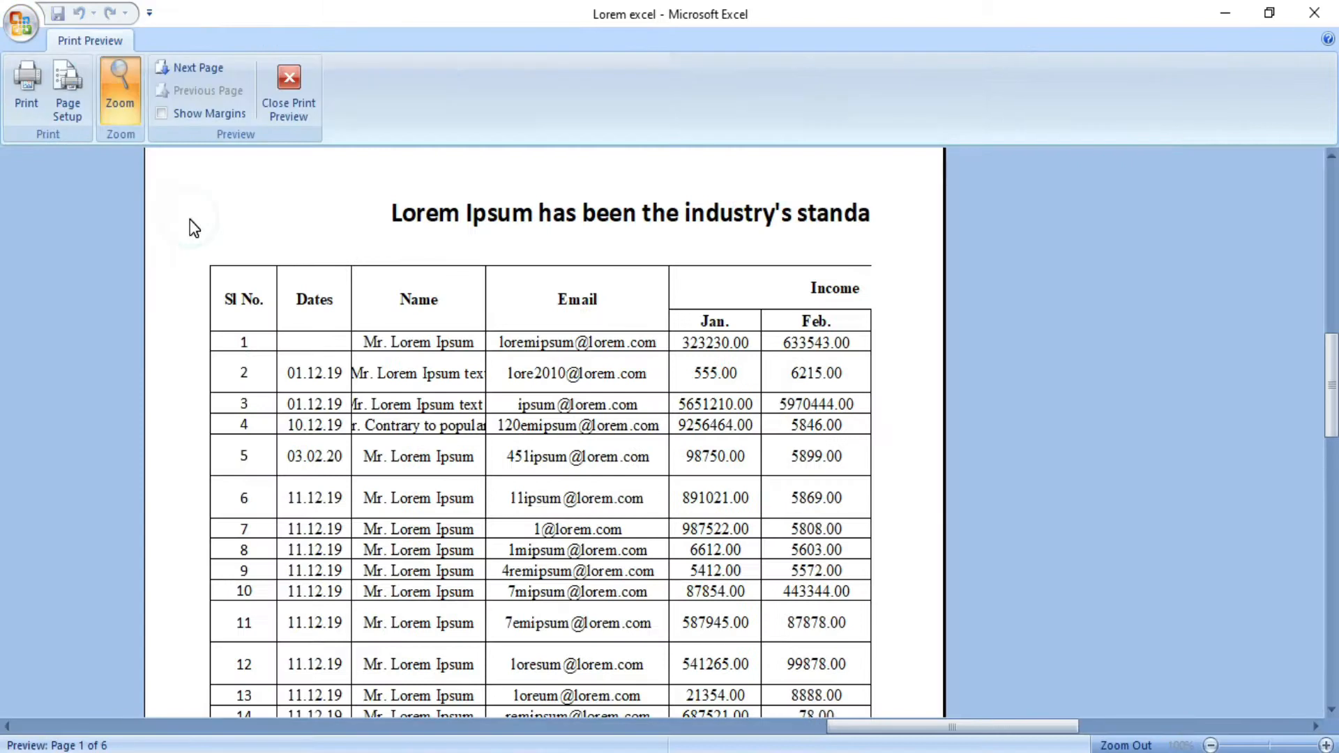
pyautogui.scroll(-10, 765, 490)
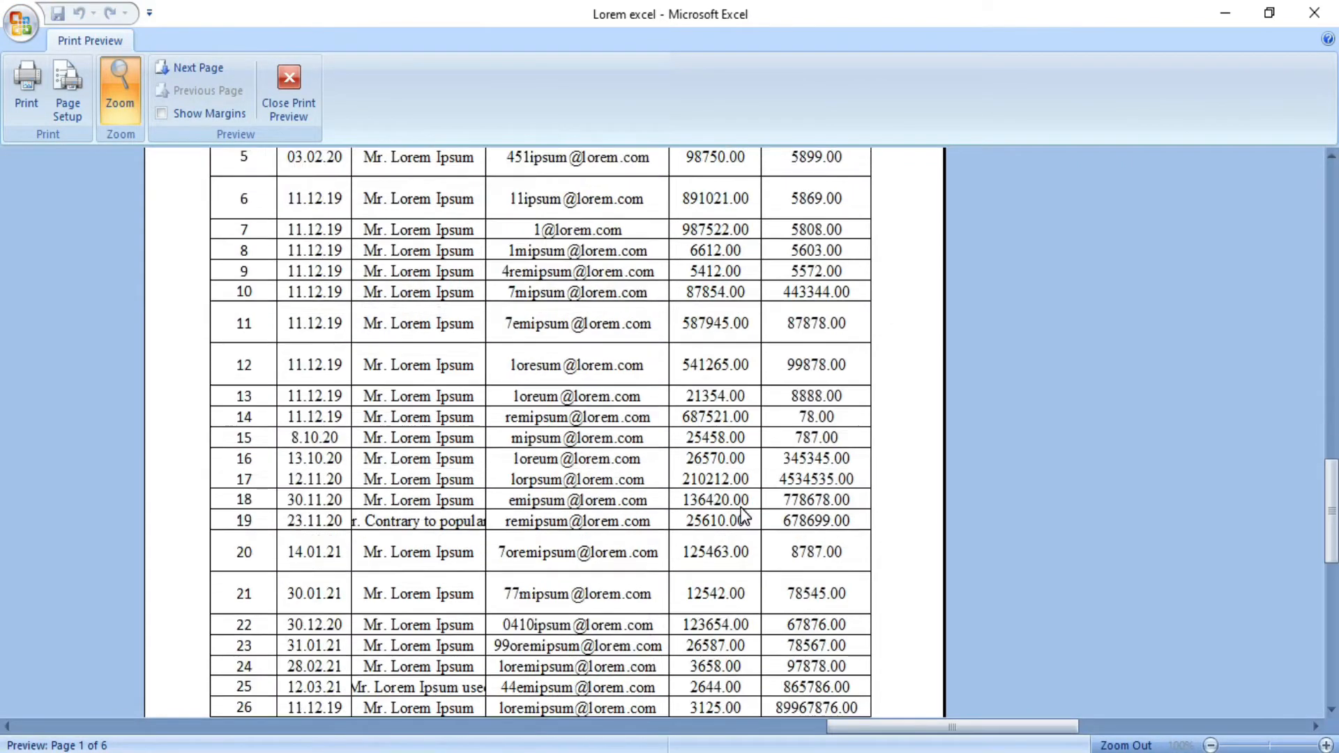
pyautogui.scroll(10, 816, 482)
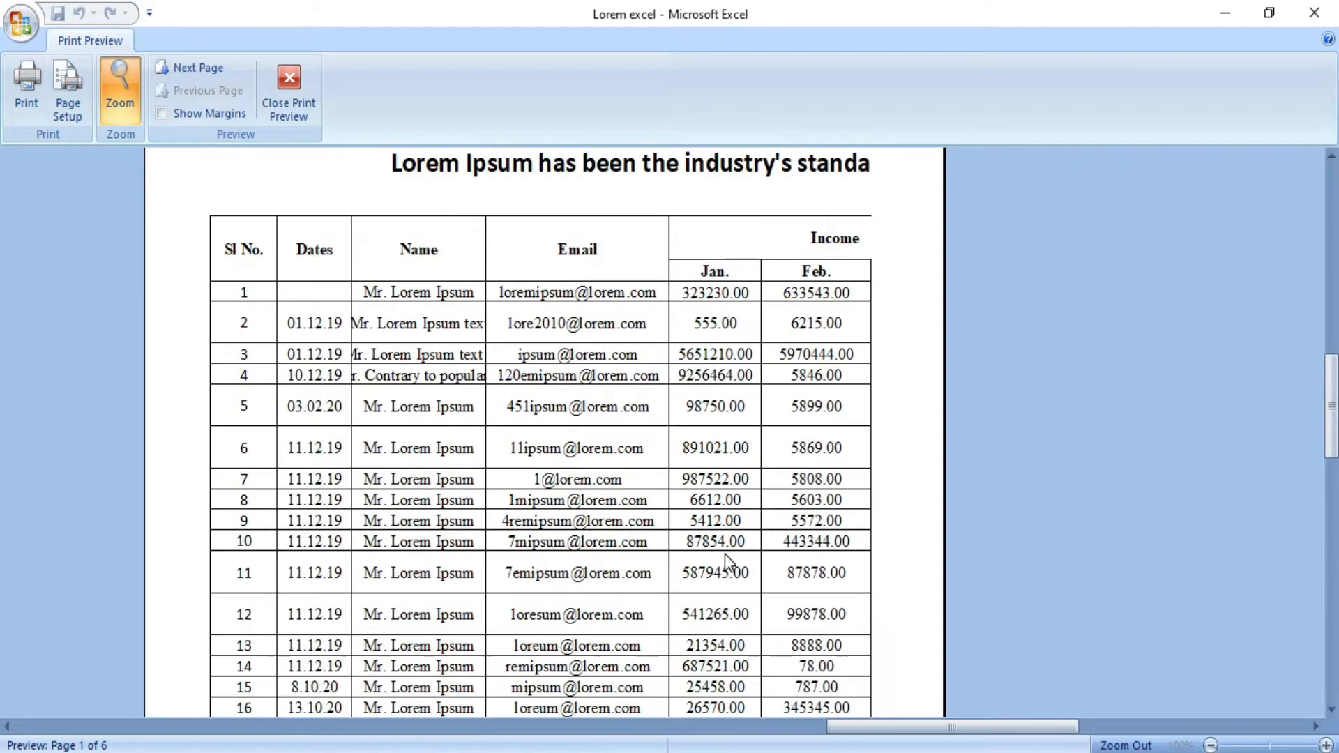
pyautogui.click(303, 109)
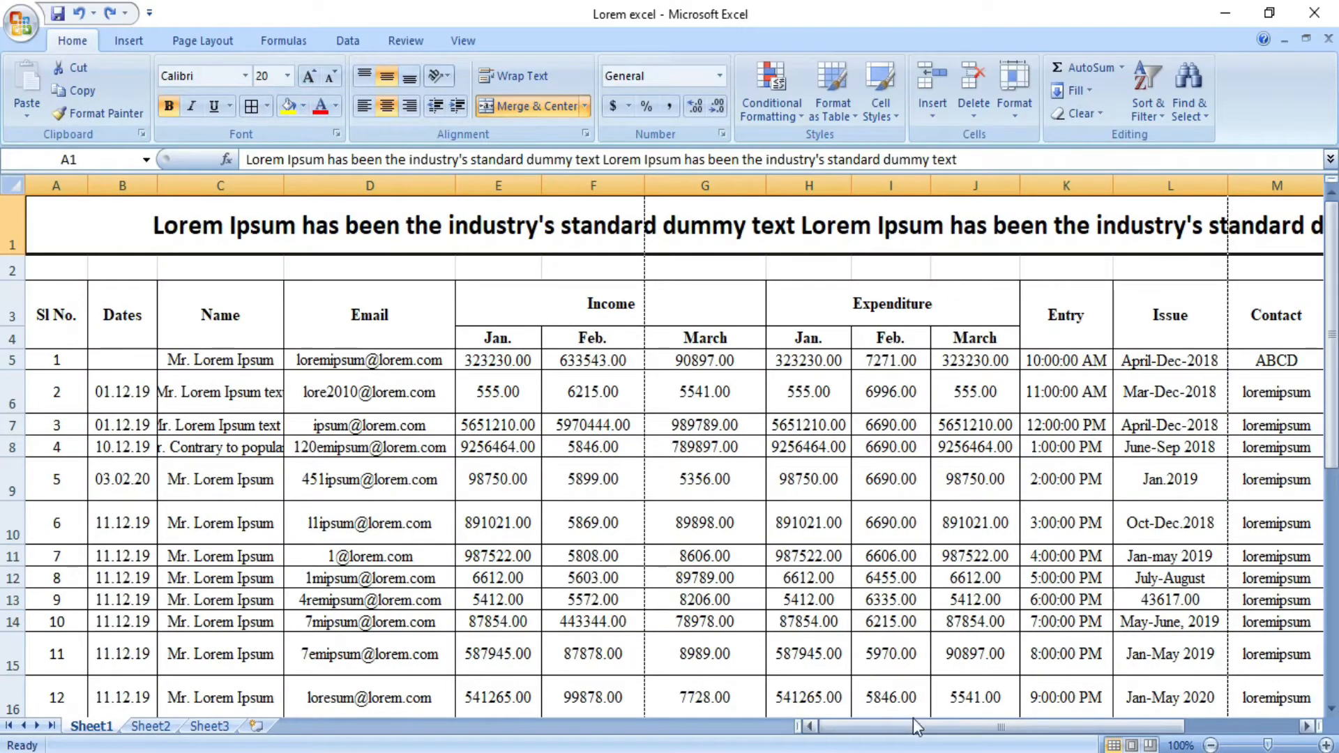
# - Narrow the Sl No. column so it just fits its serial numbers, checking down to the last table row
pyautogui.moveTo(936, 728); pyautogui.dragTo(823, 732)
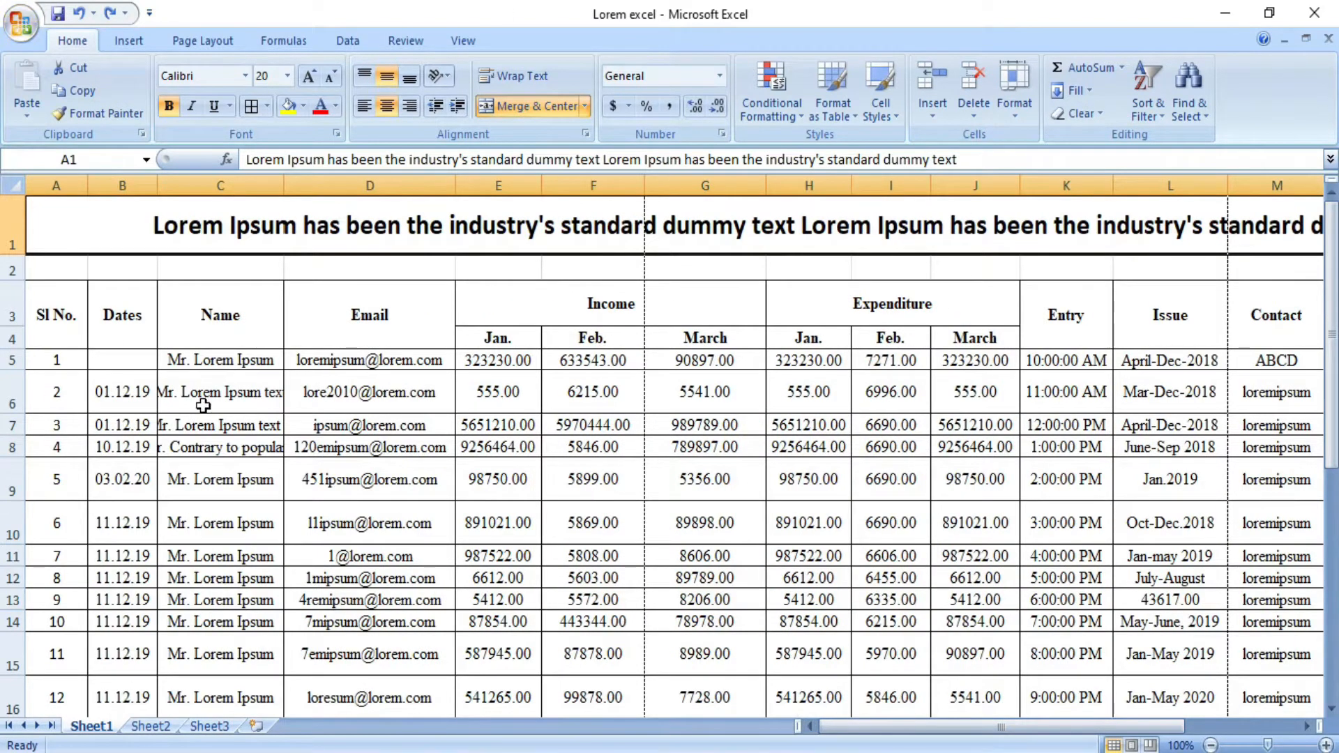
pyautogui.scroll(-2, 202, 404)
pyautogui.scroll(-3, 202, 404)
pyautogui.scroll(5, 185, 574)
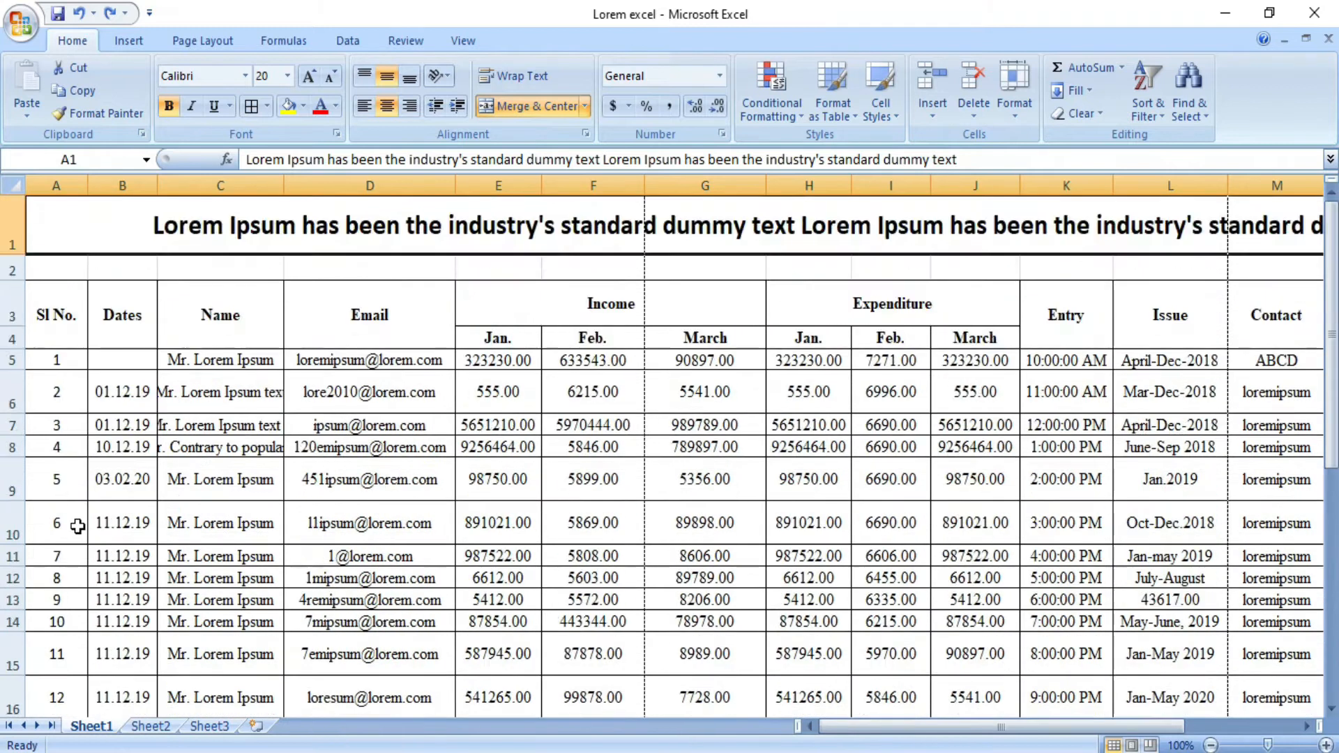
pyautogui.click(56, 185)
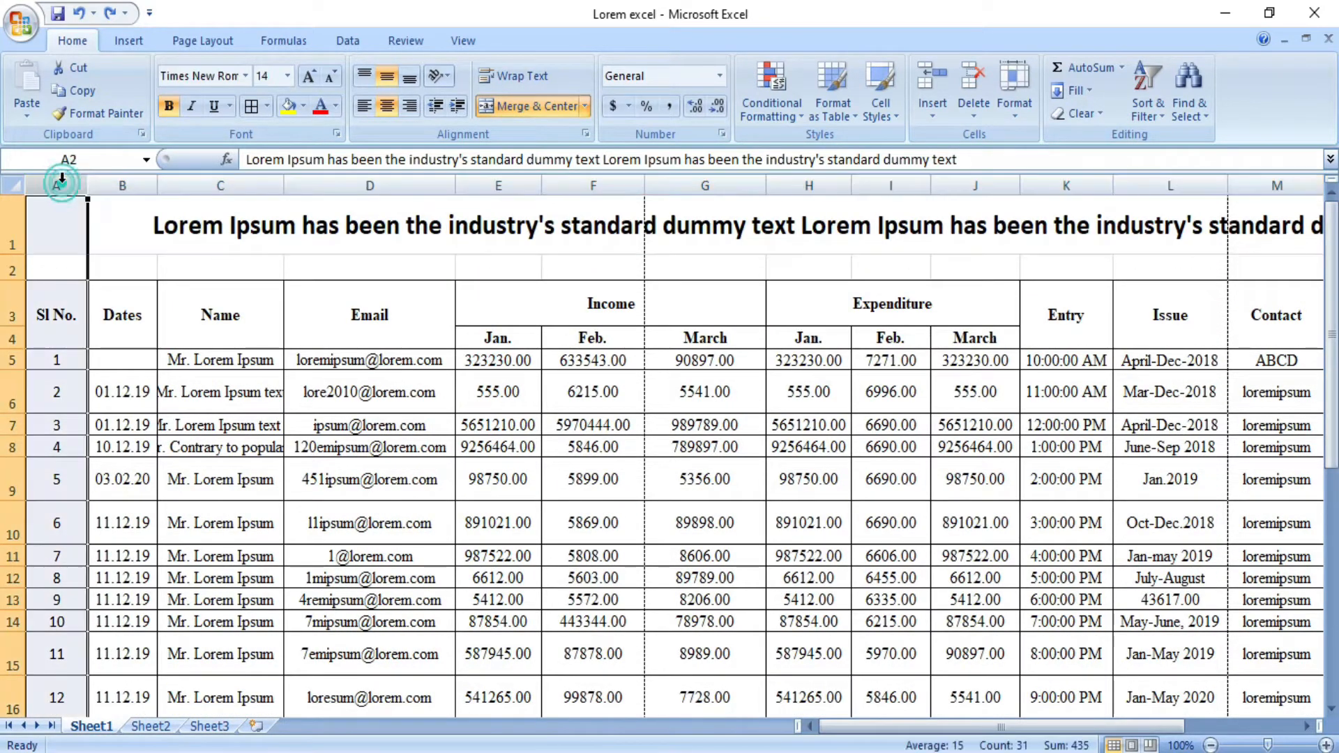
pyautogui.moveTo(88, 186); pyautogui.dragTo(71, 186)
pyautogui.click(150, 524)
pyautogui.scroll(-6, 167, 574)
pyautogui.scroll(-3, 166, 574)
pyautogui.scroll(2, 167, 574)
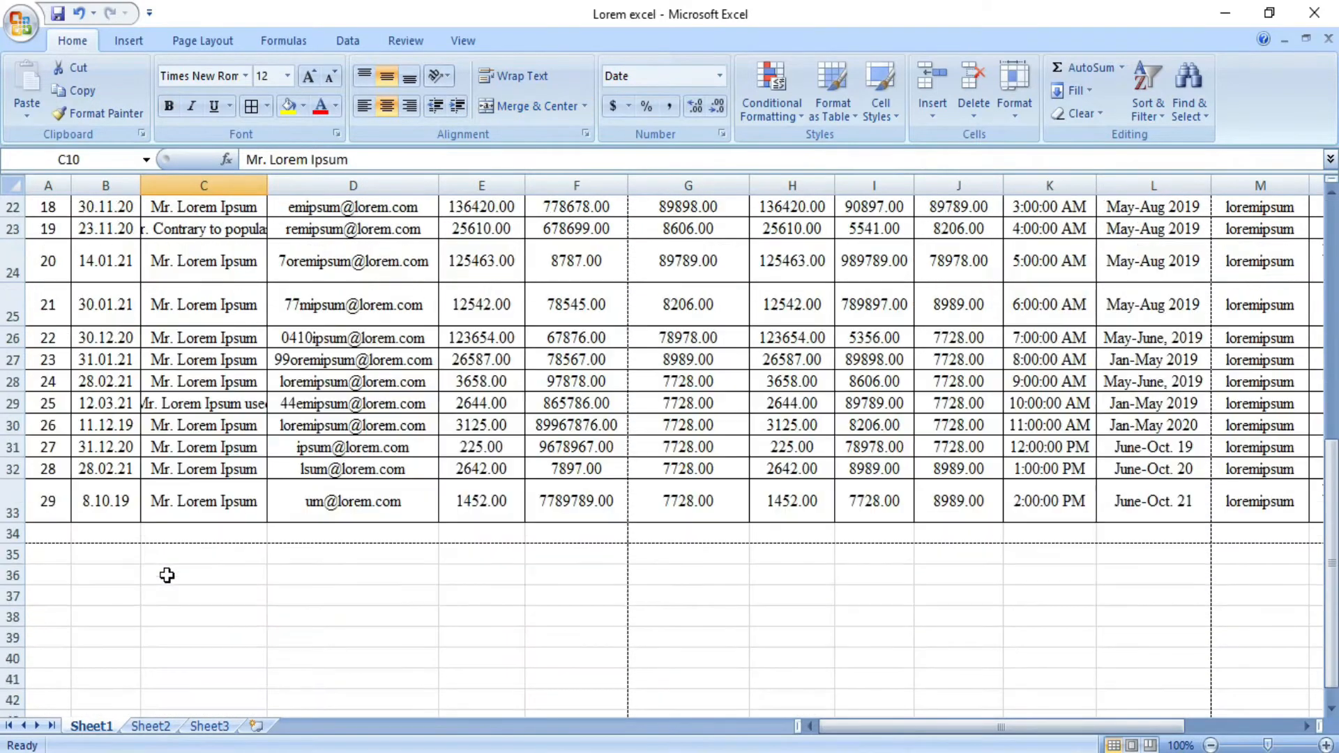
pyautogui.click(100, 503)
pyautogui.scroll(7, 116, 591)
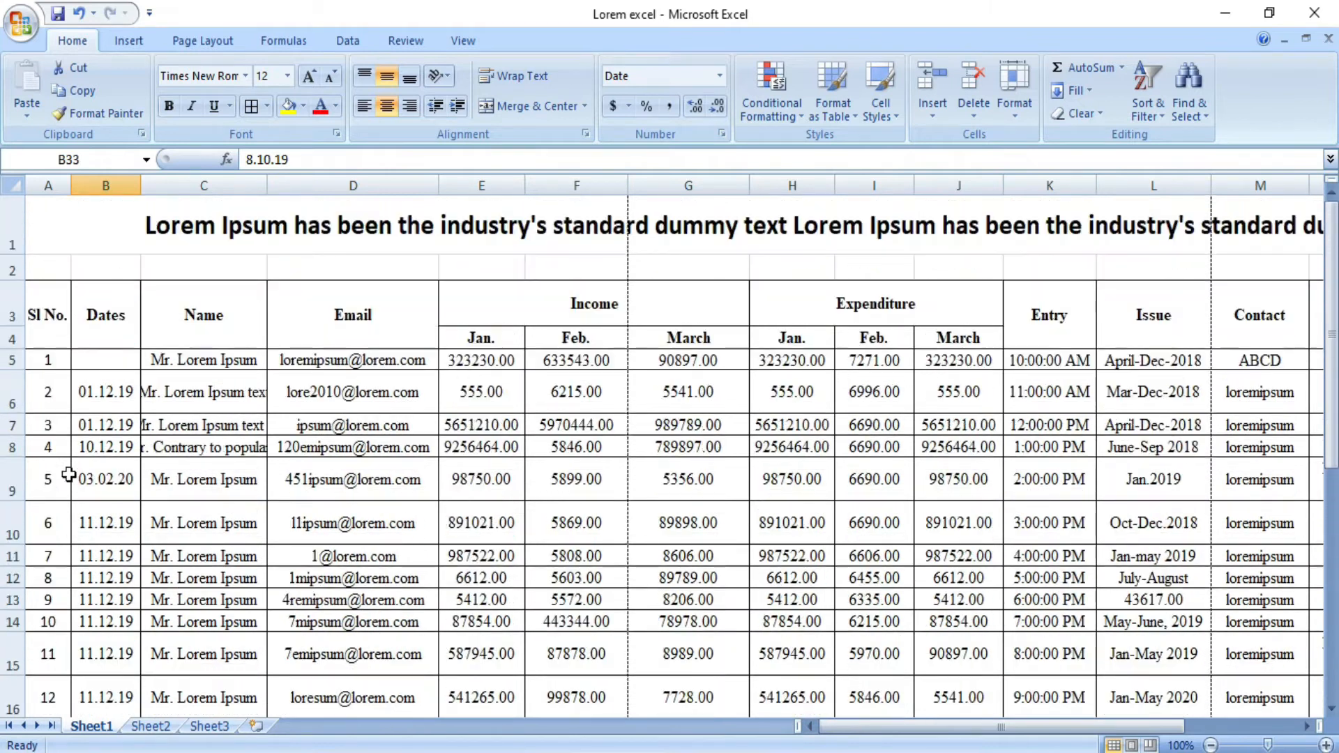
# - Apply Shrink to fit to the overflowing Name cells C6 and C7
pyautogui.click(203, 395)
pyautogui.click(196, 439)
pyautogui.click(196, 380)
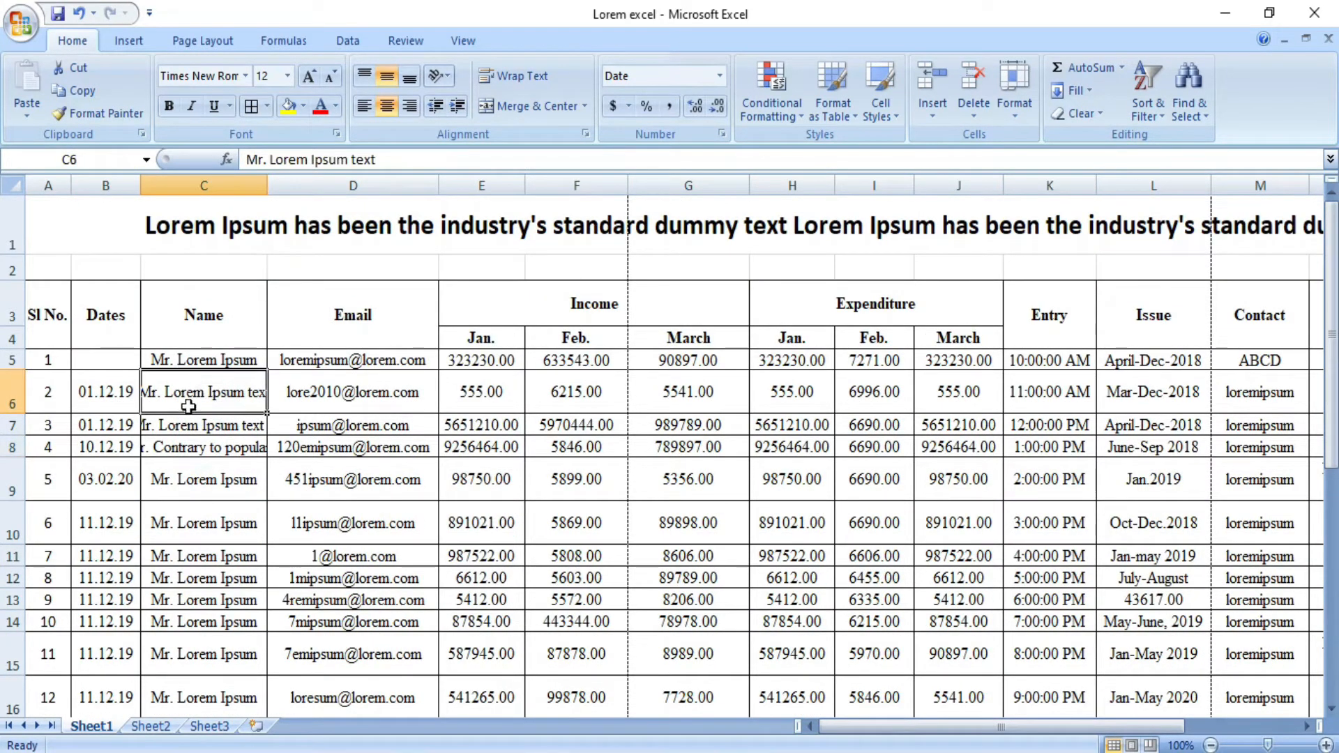
pyautogui.click(180, 463)
pyautogui.click(176, 398)
pyautogui.click(174, 424)
pyautogui.click(179, 399)
pyautogui.rightClick(180, 399)
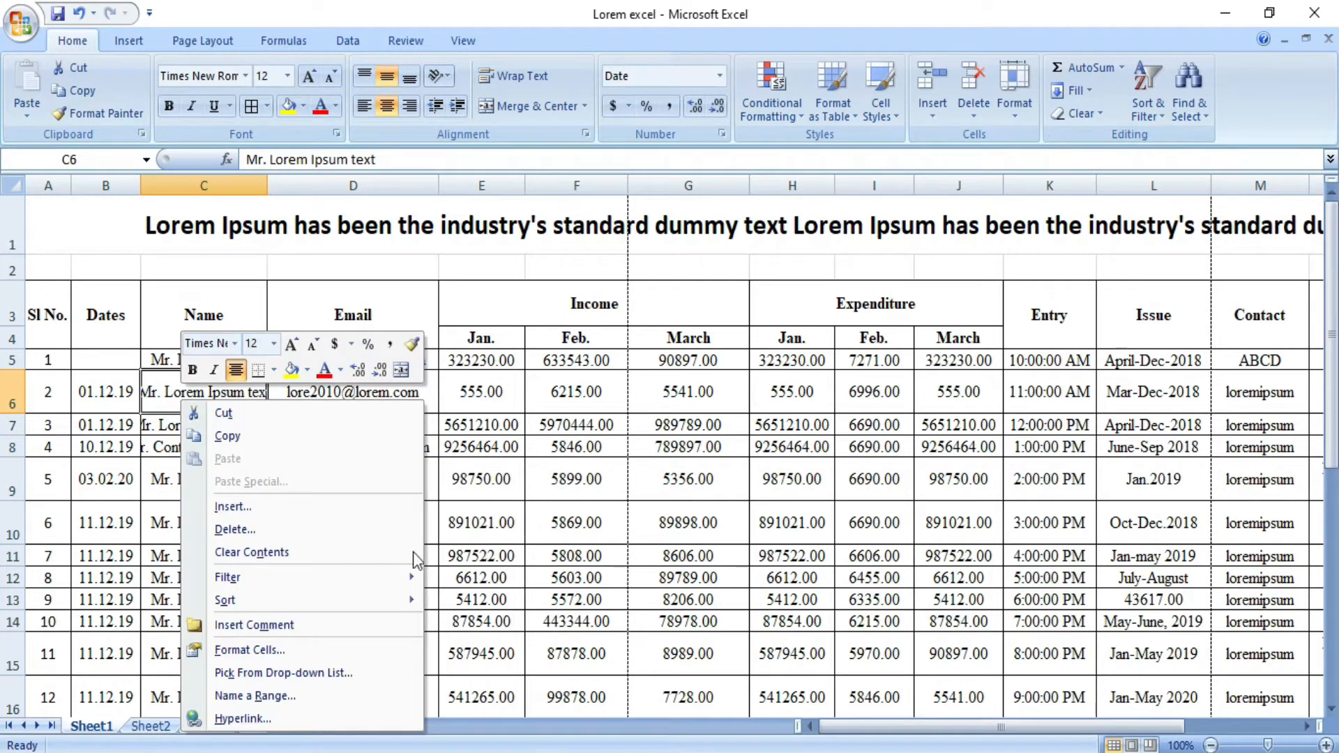
pyautogui.click(274, 647)
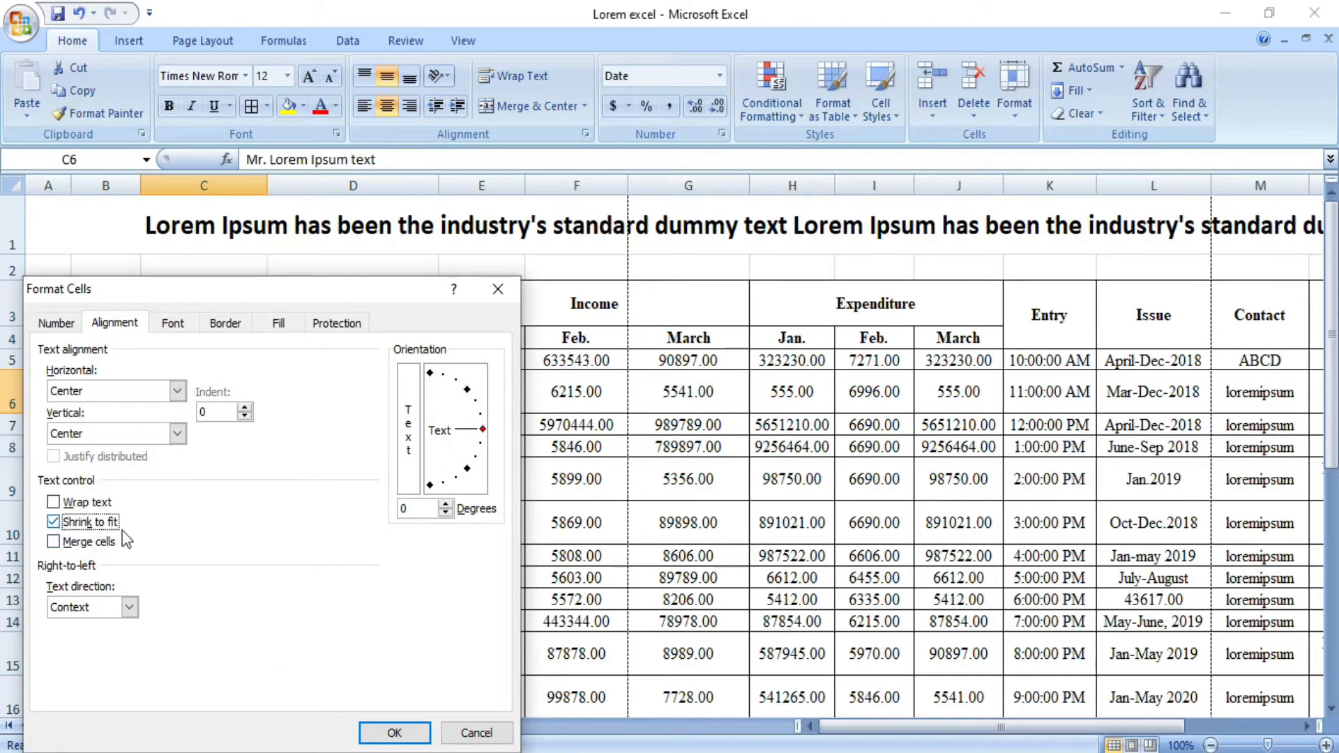
pyautogui.click(397, 731)
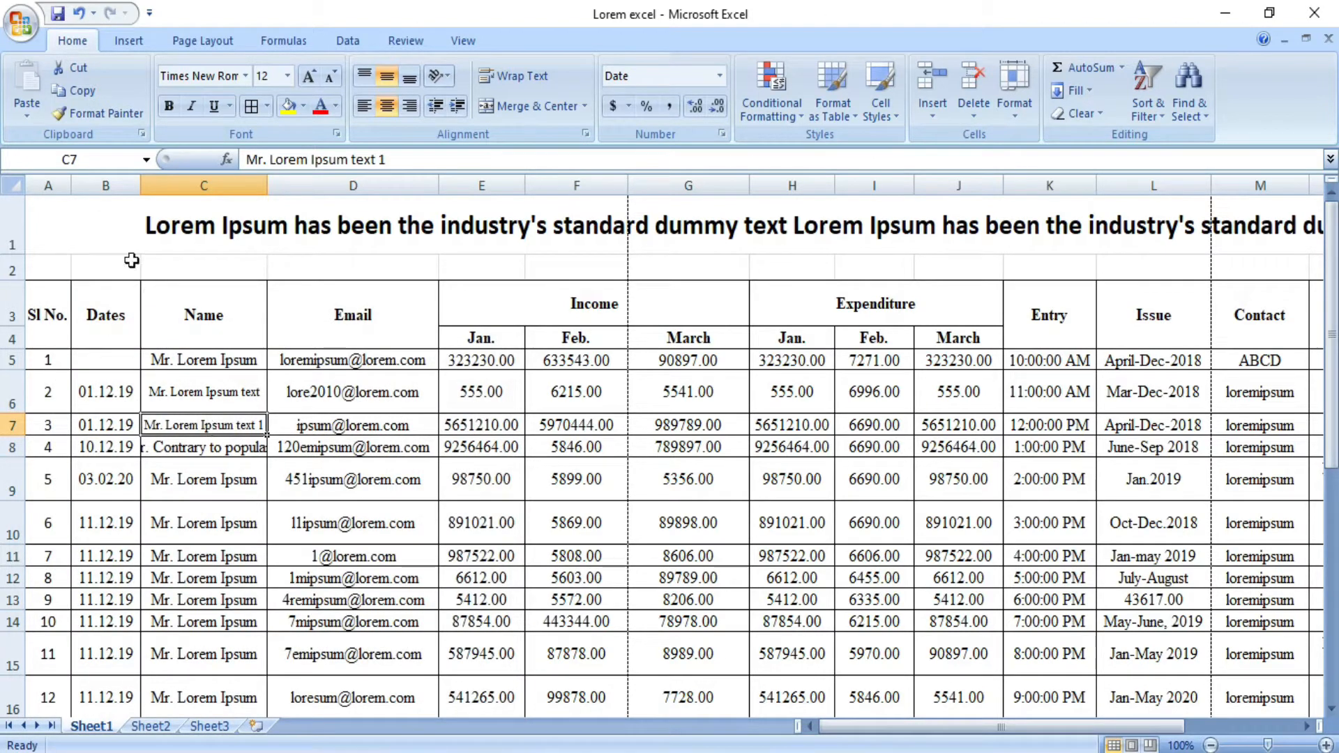
# - Copy the shrink-to-fit format with Format Painter from C7 to C8 and on to the overflowing Name cells C23 and C29
pyautogui.click(98, 113)
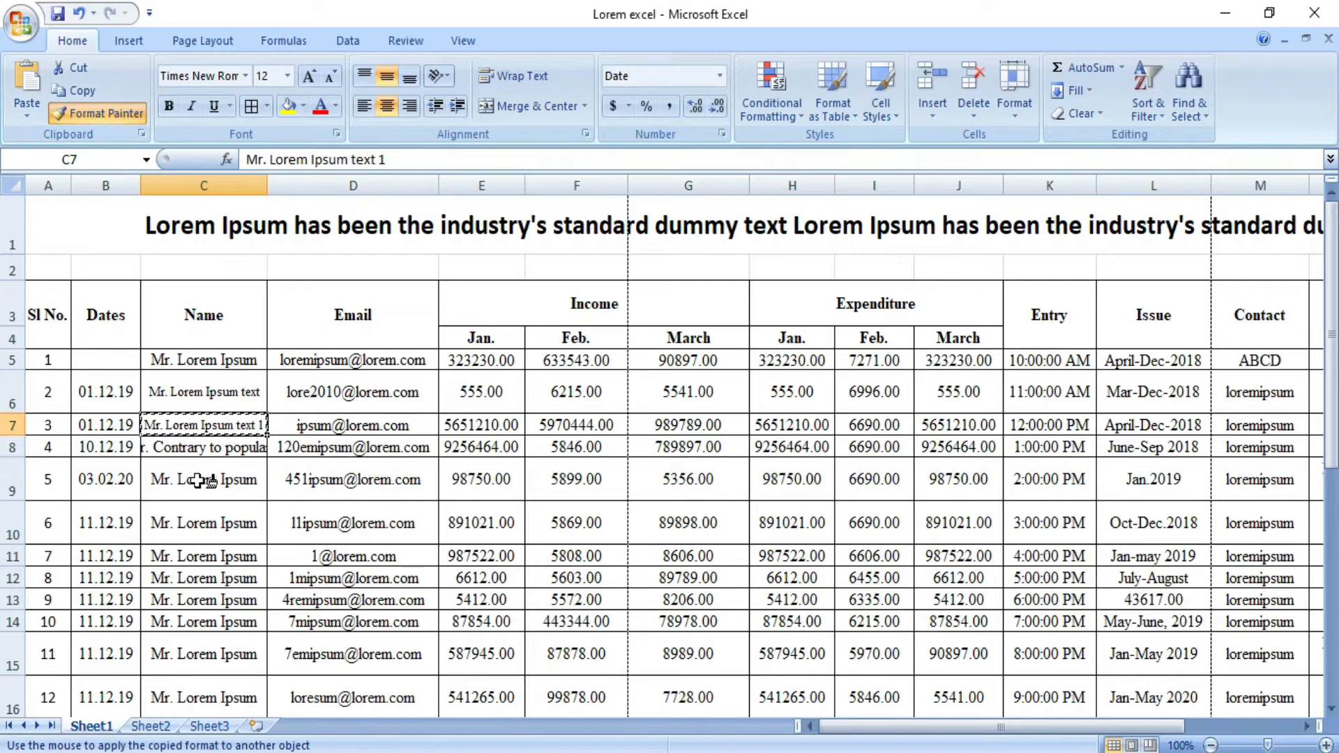
pyautogui.click(199, 447)
pyautogui.scroll(-2, 198, 578)
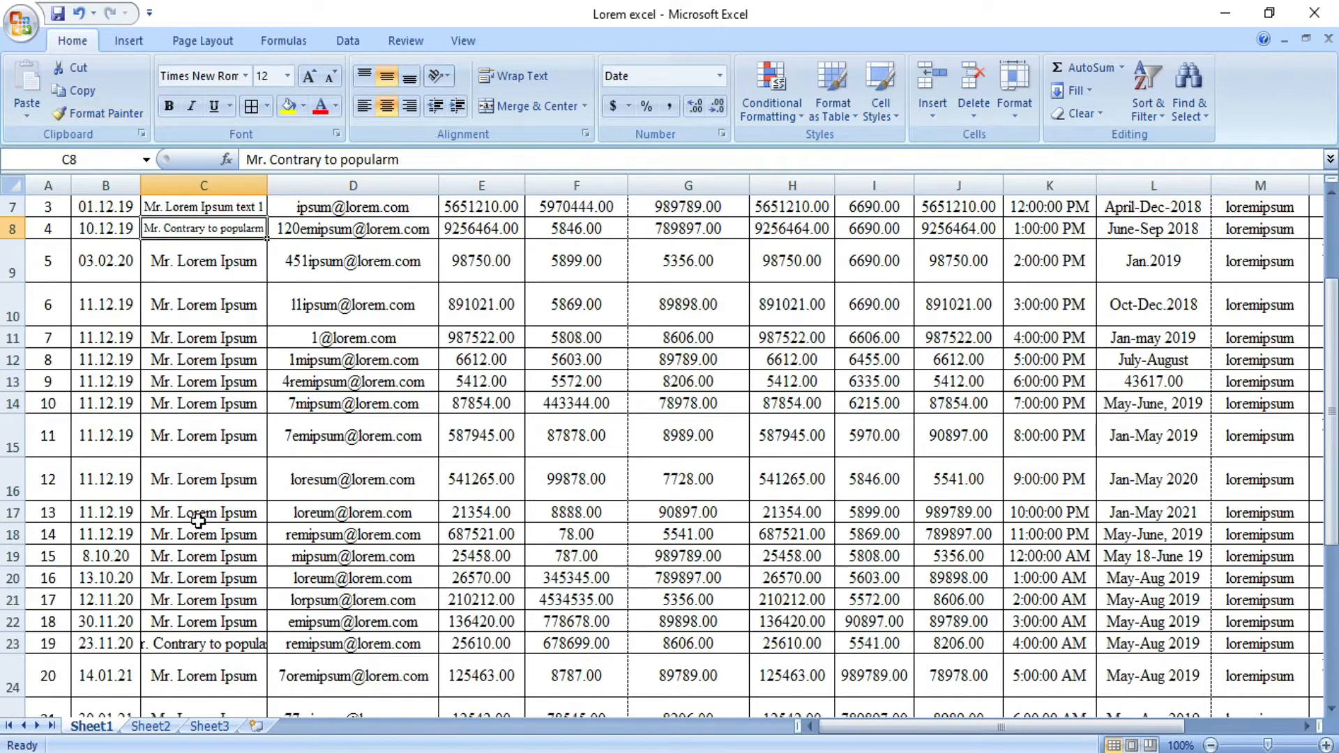
pyautogui.scroll(-2, 198, 520)
pyautogui.click(193, 472)
pyautogui.scroll(3, 193, 472)
pyautogui.click(202, 315)
pyautogui.click(97, 113)
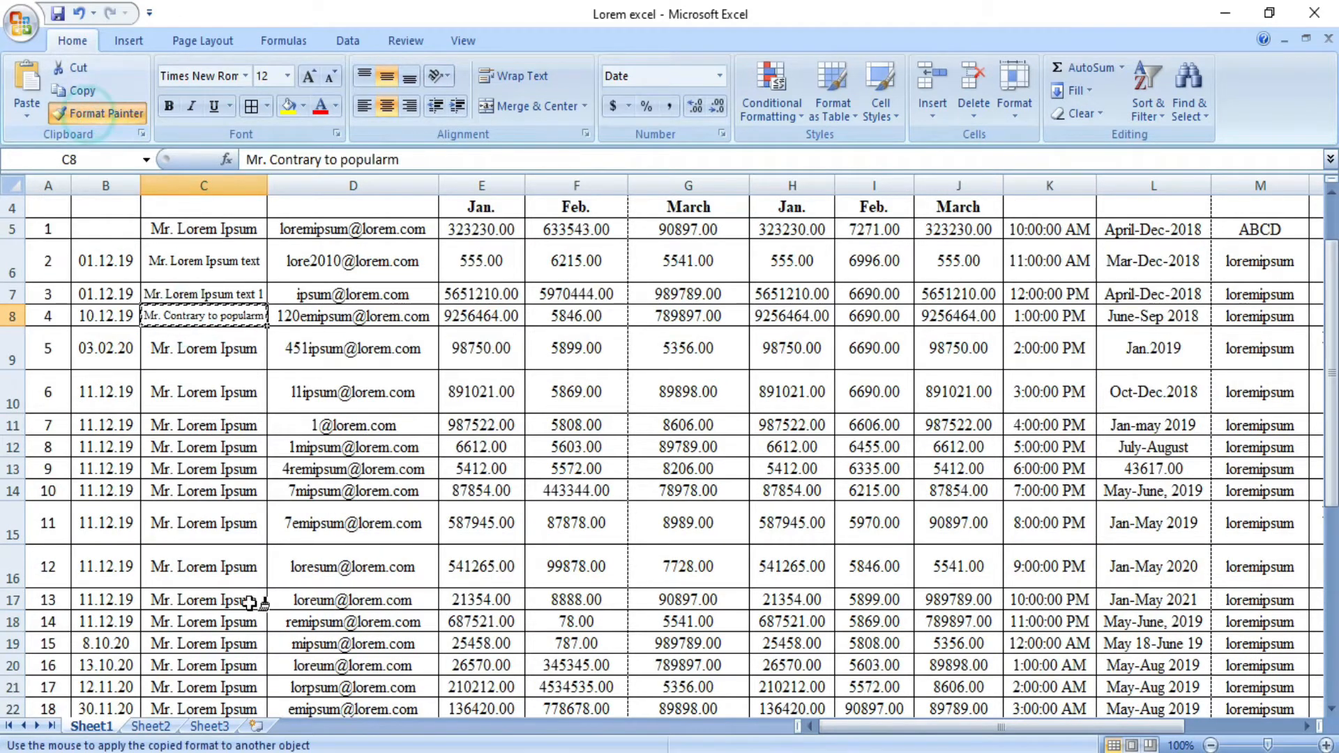
pyautogui.scroll(-3, 244, 606)
pyautogui.click(198, 469)
pyautogui.scroll(-2, 198, 469)
pyautogui.click(362, 681)
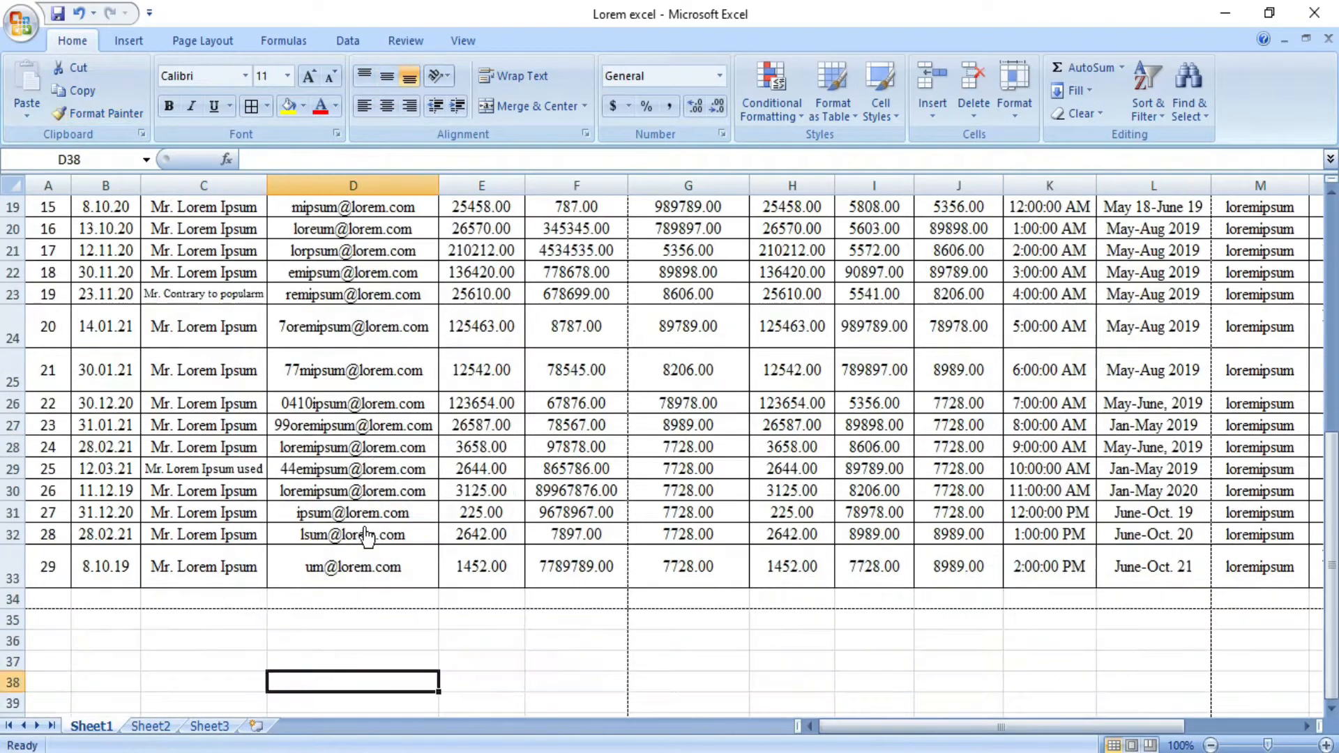
# - Narrow the Email column to just fit the longest address, checking the entries down the table
pyautogui.scroll(6, 414, 488)
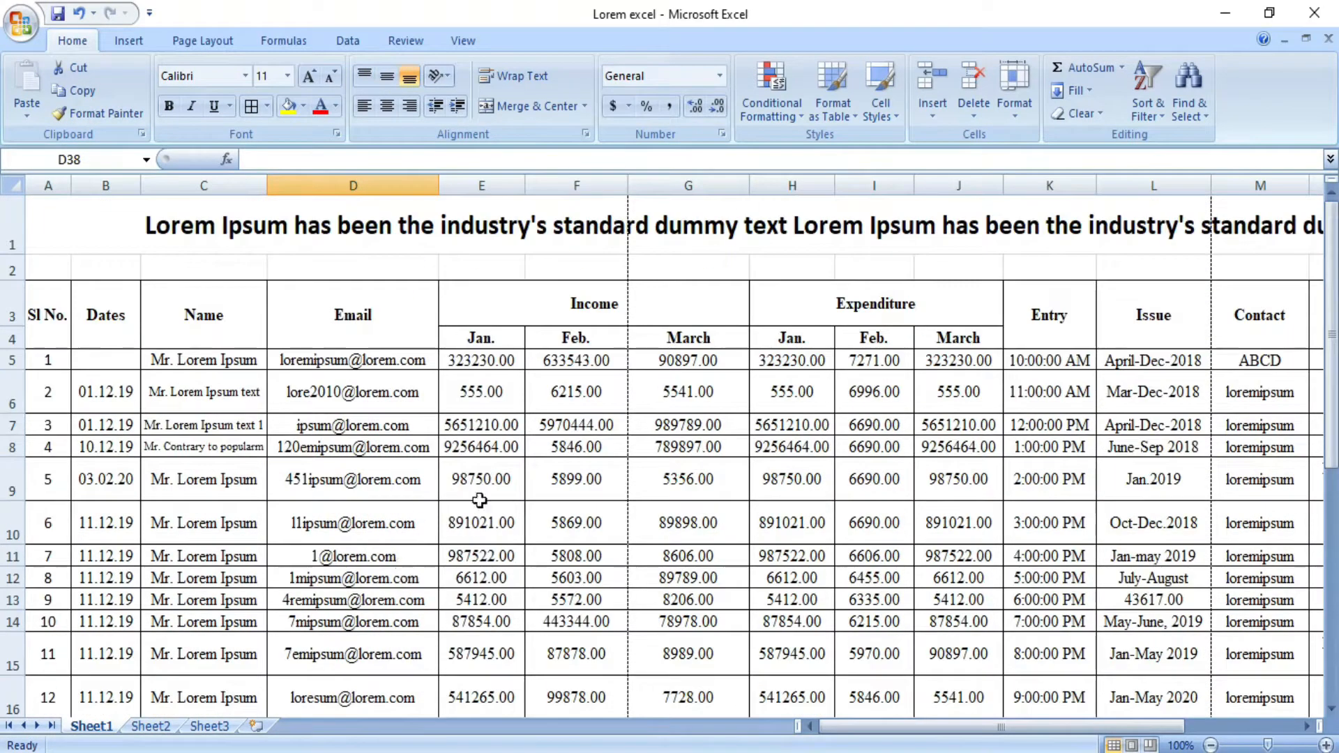
pyautogui.click(397, 186)
pyautogui.moveTo(441, 181); pyautogui.dragTo(428, 183)
pyautogui.scroll(-3, 461, 468)
pyautogui.scroll(3, 461, 468)
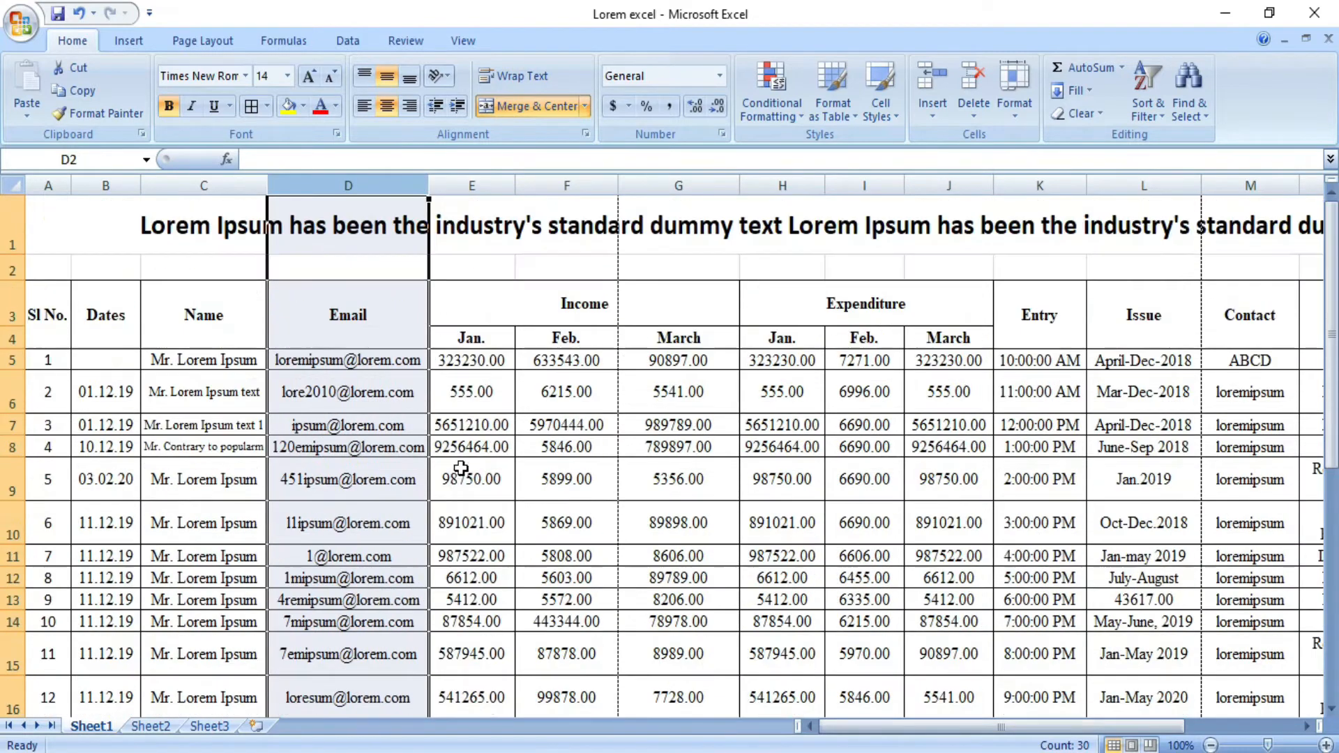
pyautogui.click(574, 470)
pyautogui.scroll(-7, 363, 566)
pyautogui.scroll(3, 363, 566)
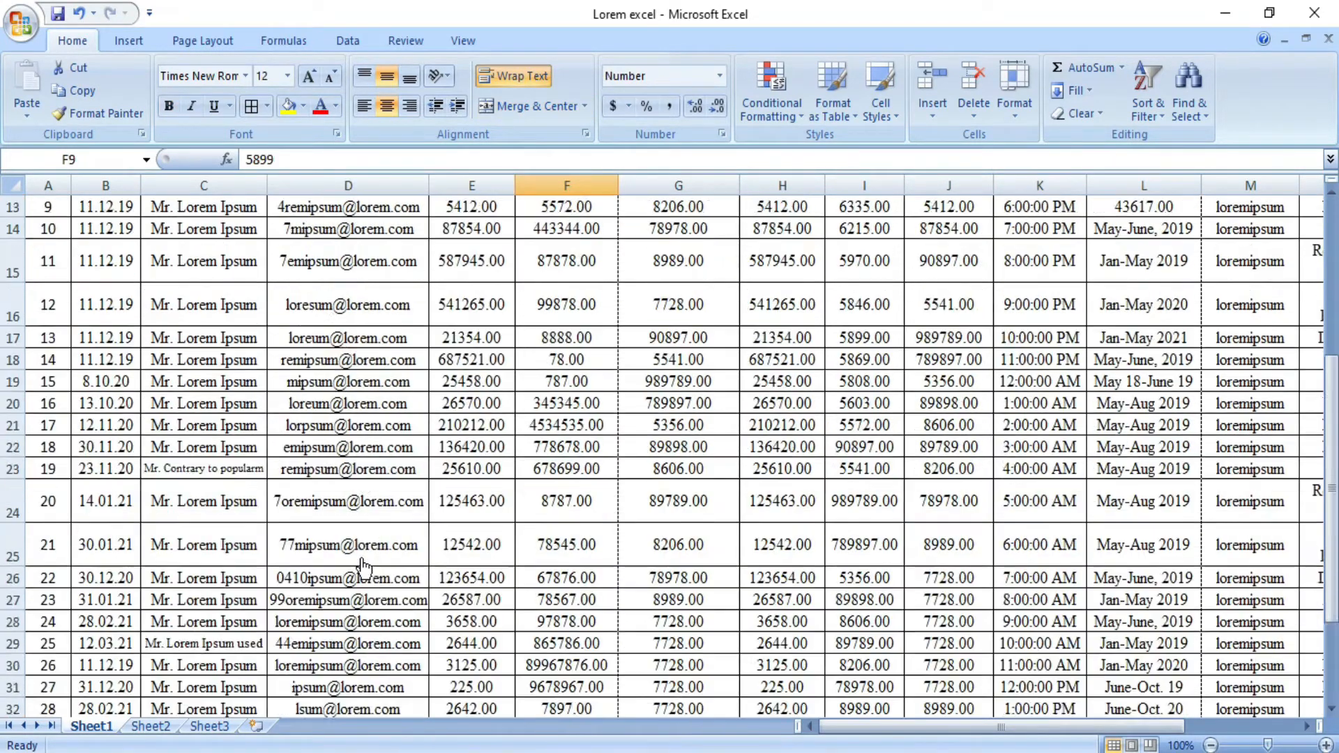
pyautogui.scroll(4, 362, 567)
pyautogui.scroll(-3, 452, 530)
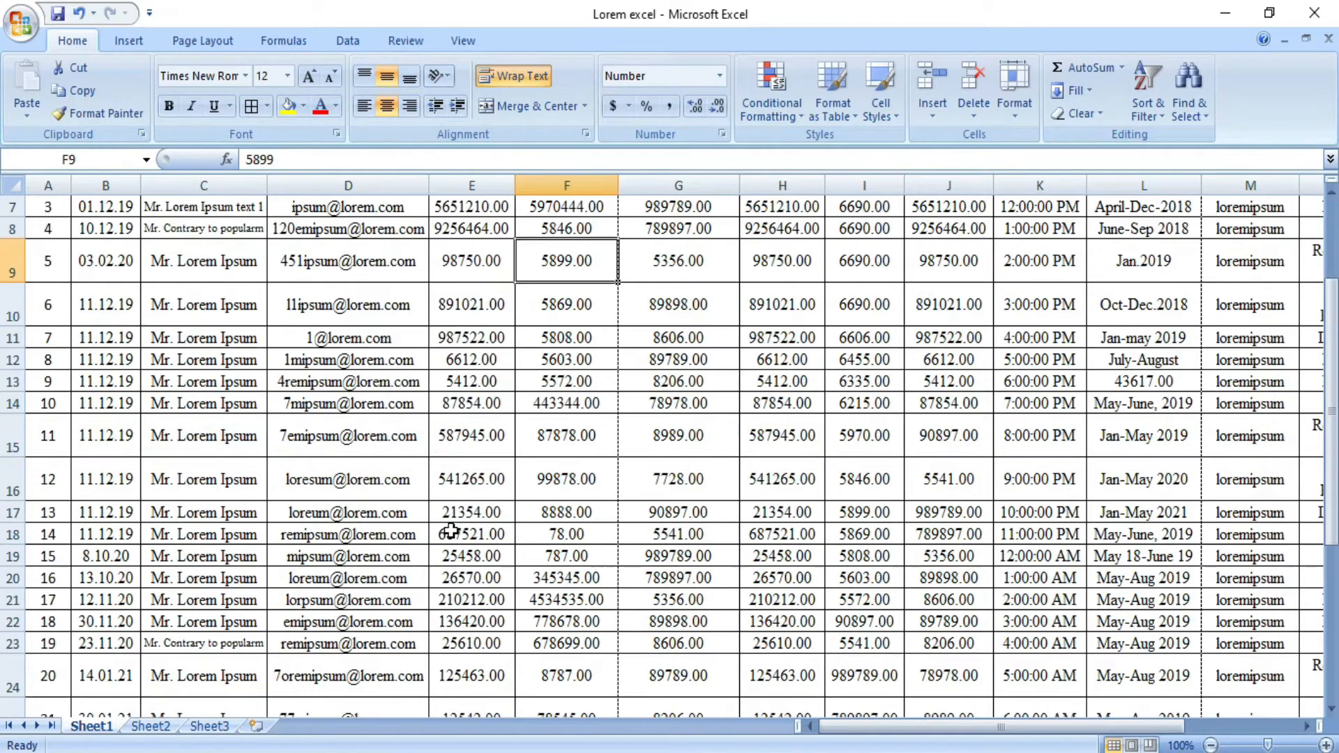
pyautogui.scroll(-2, 451, 530)
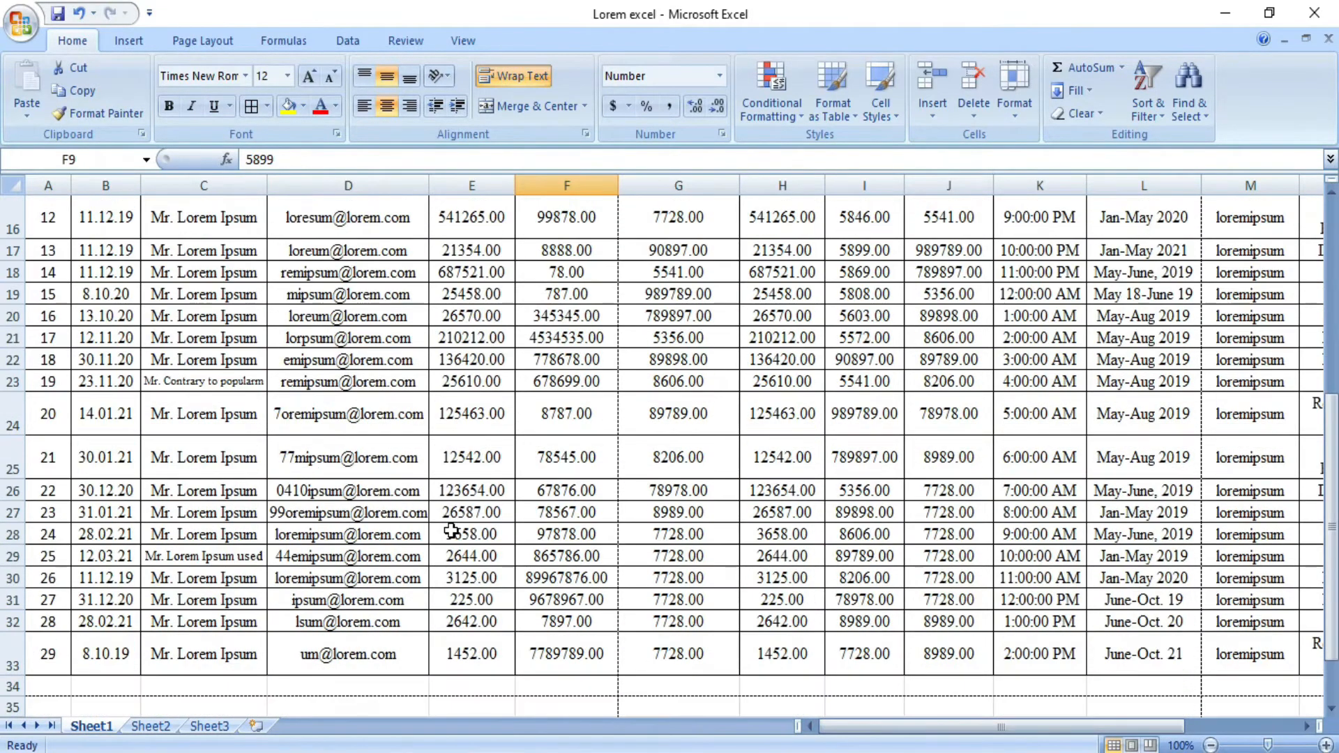
pyautogui.scroll(5, 451, 531)
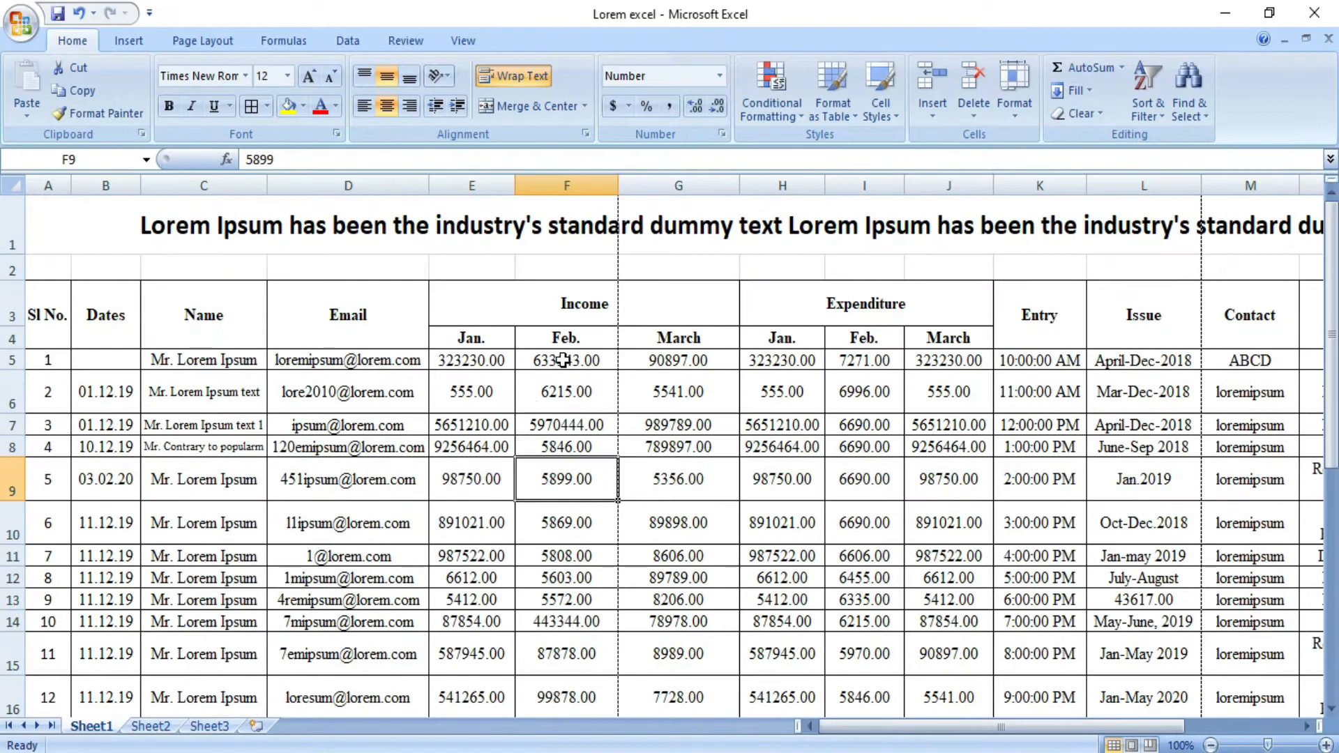
# - Narrow the Income columns Jan. and Feb. and check the Feb. column for numbers that no longer fit
pyautogui.click(485, 186)
pyautogui.moveTo(514, 187); pyautogui.dragTo(512, 188)
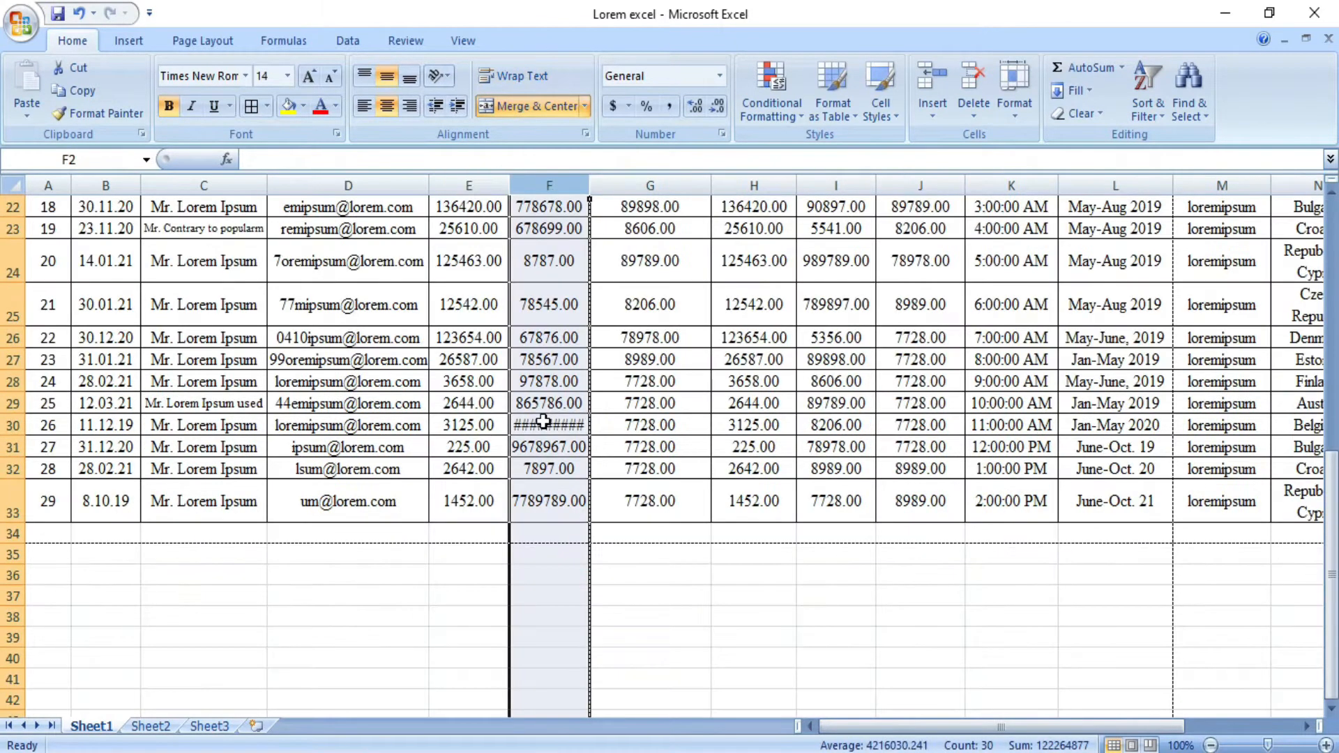
pyautogui.click(550, 425)
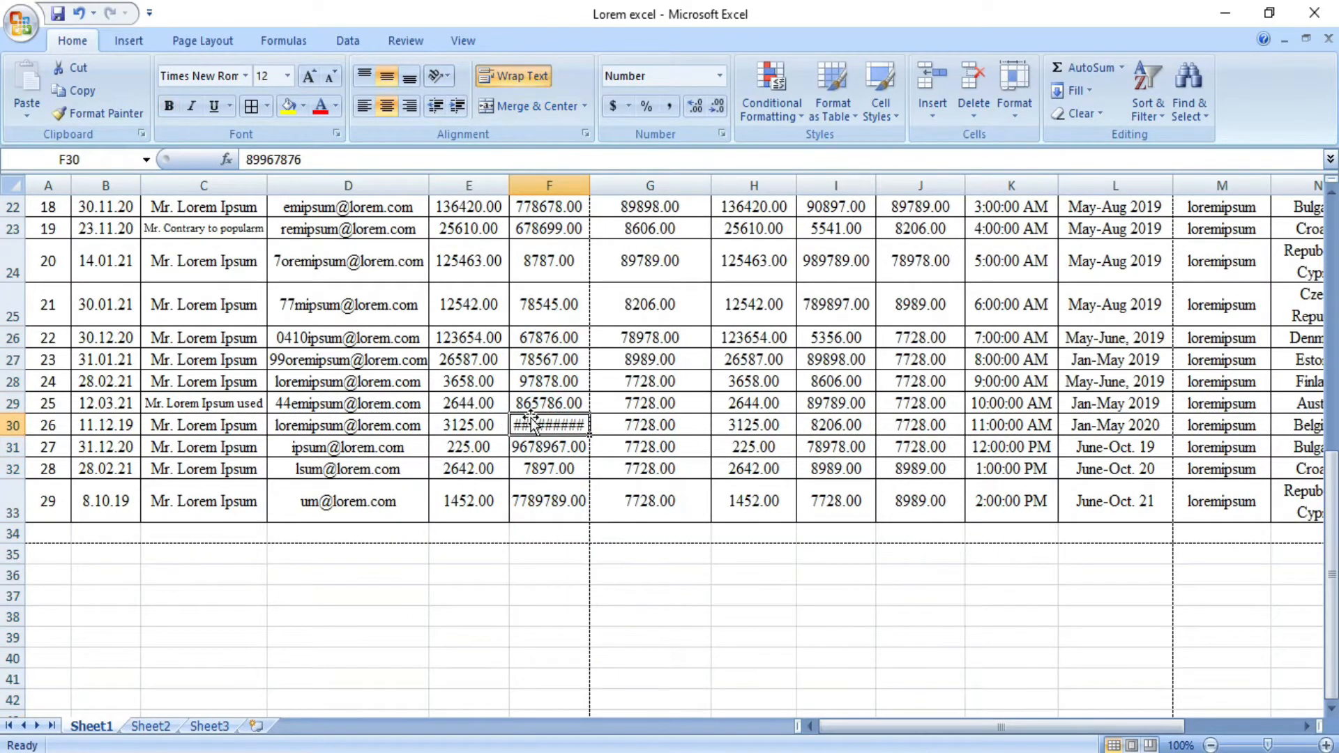
pyautogui.scroll(7, 563, 441)
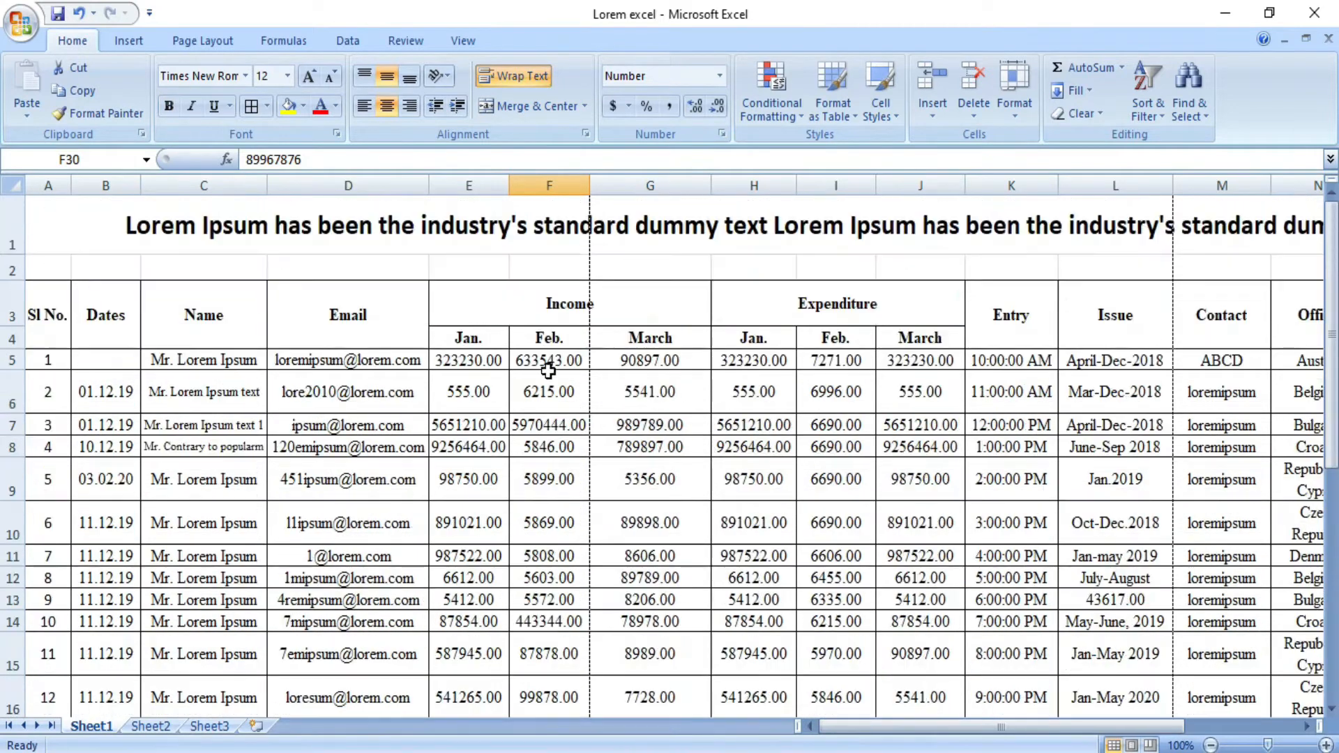
pyautogui.scroll(-3, 545, 516)
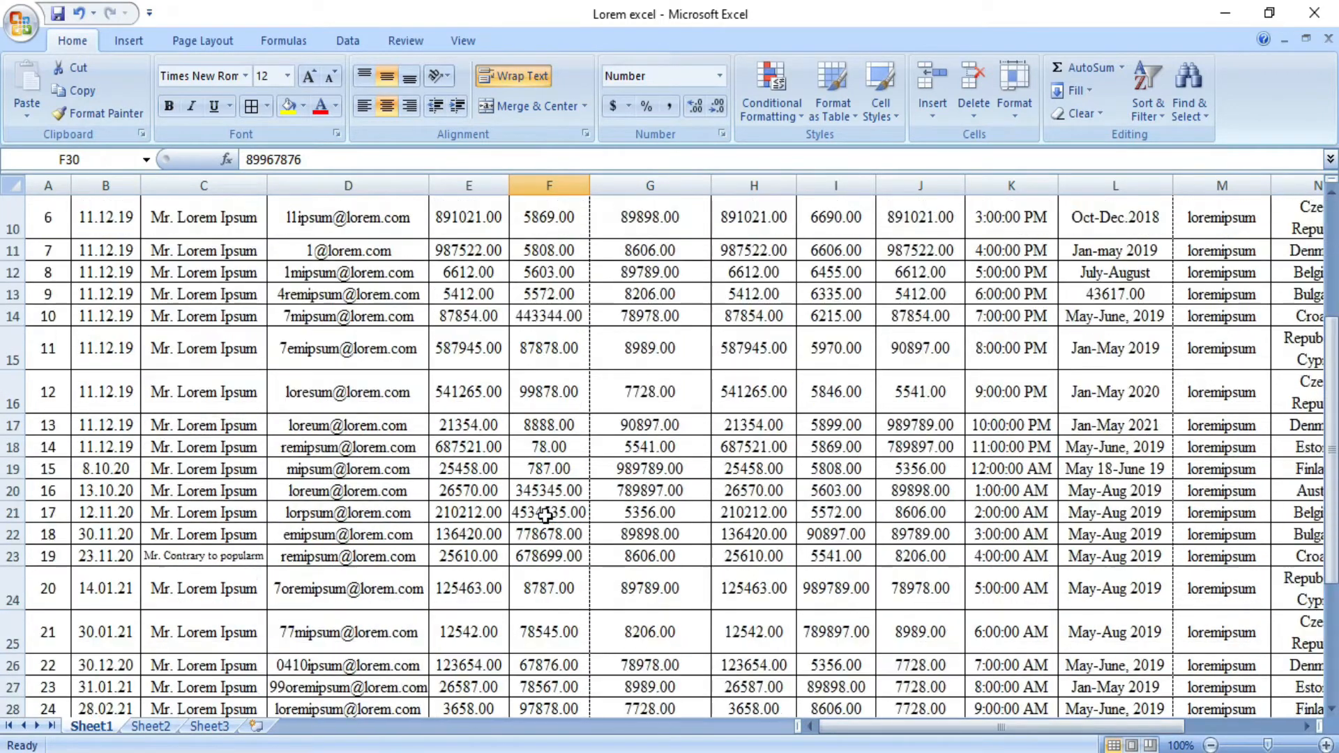
pyautogui.scroll(-3, 546, 516)
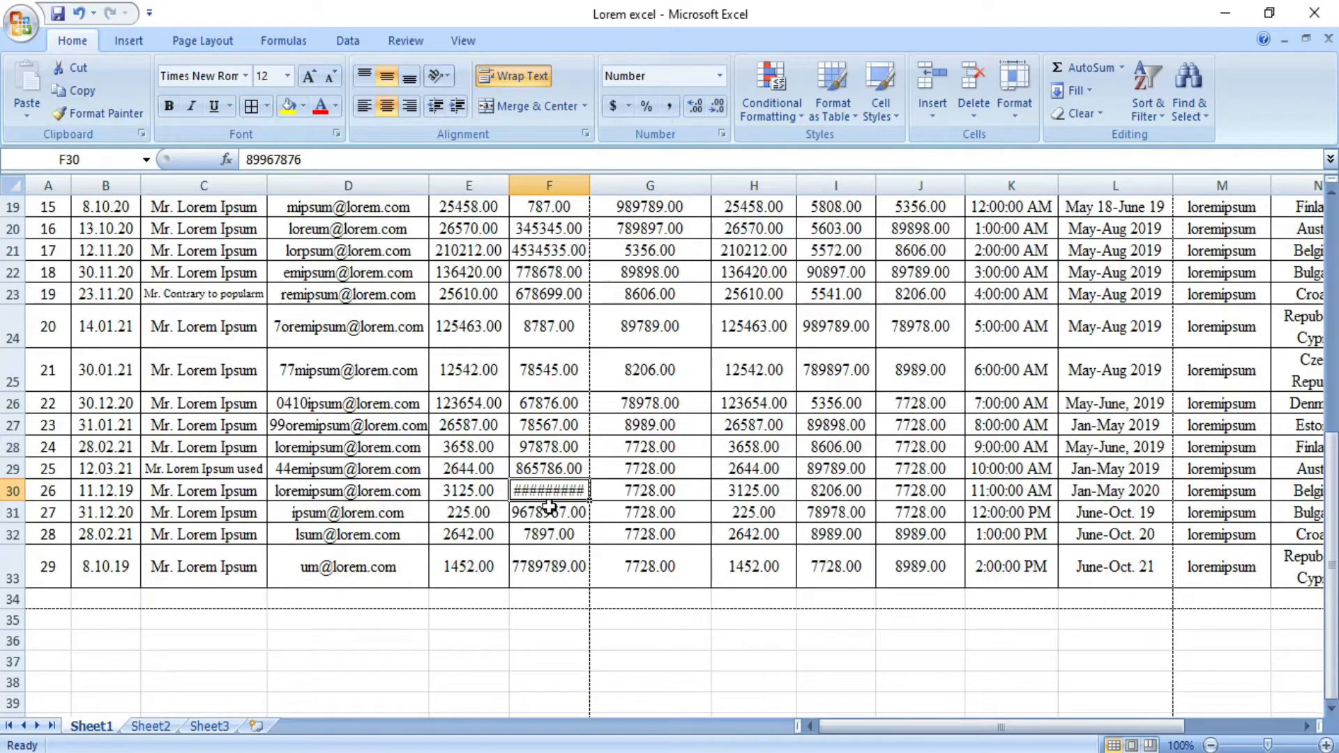
# - Apply Shrink to fit to the overflowing number in F30 and narrow the Income March column
pyautogui.rightClick(553, 487)
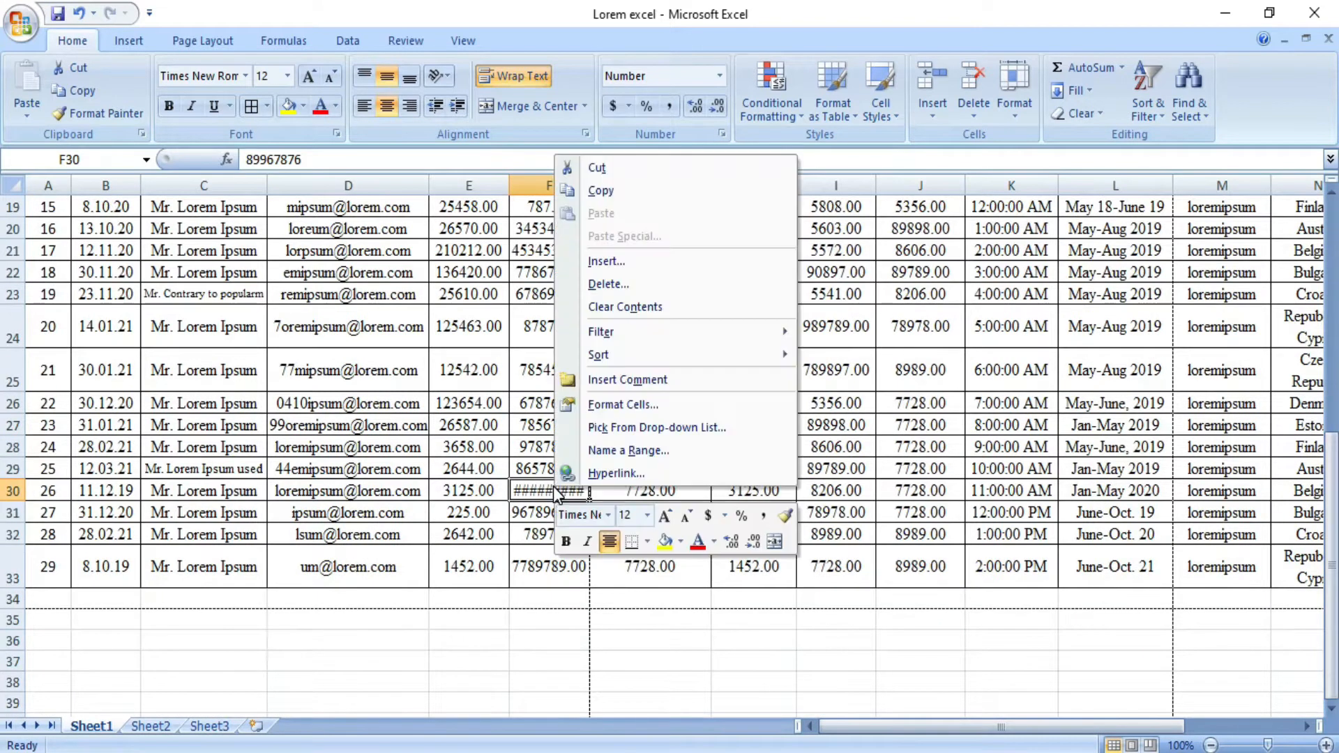
pyautogui.click(625, 411)
pyautogui.click(410, 387)
pyautogui.click(410, 406)
pyautogui.click(720, 624)
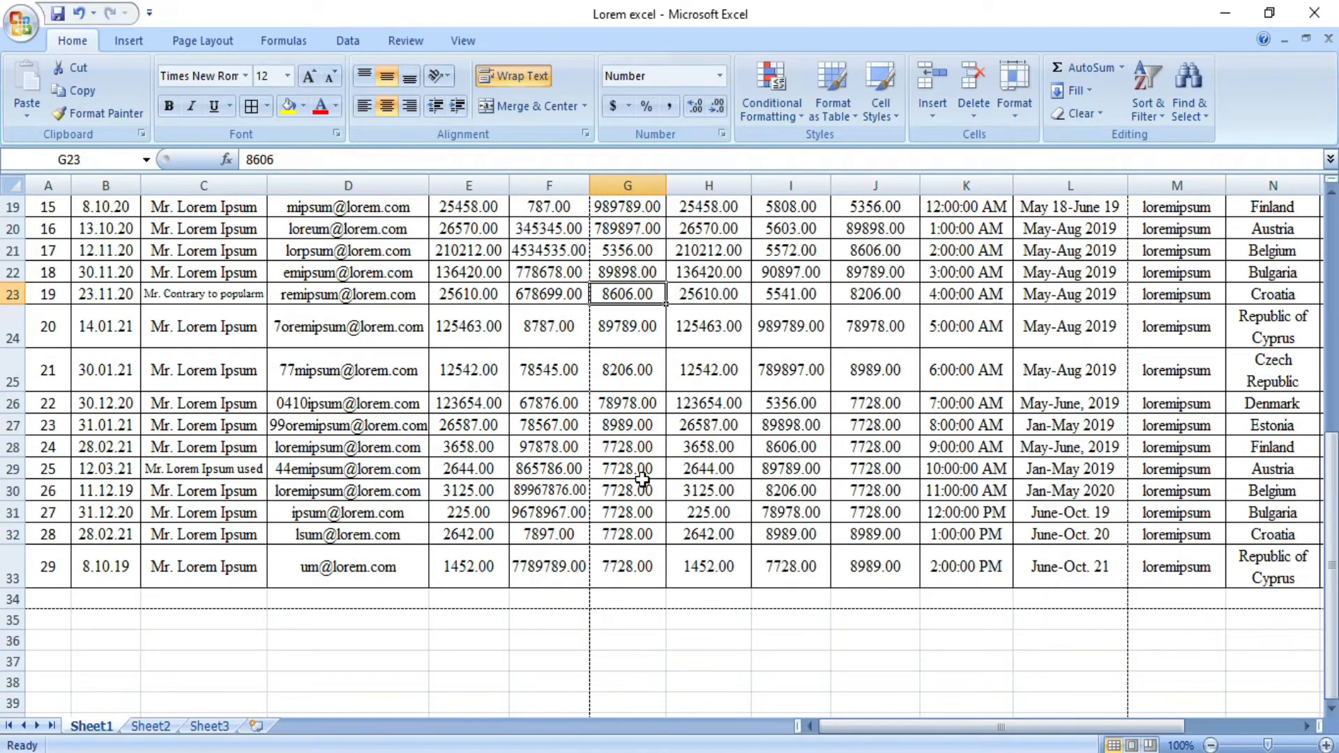
# - Narrow the Expenditure Jan. column and check down the table for numbers that no longer fit
pyautogui.scroll(6, 643, 479)
pyautogui.click(738, 186)
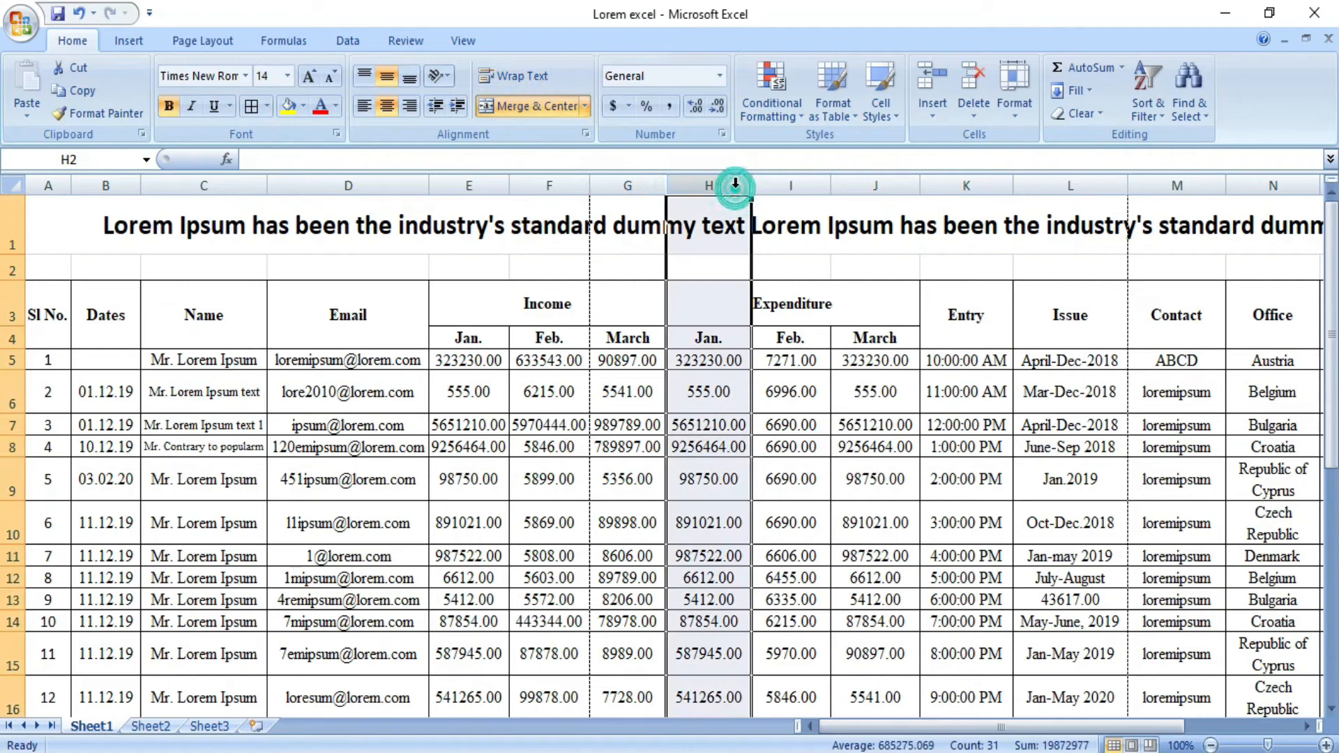
pyautogui.moveTo(751, 186); pyautogui.dragTo(738, 188)
pyautogui.scroll(-3, 756, 503)
pyautogui.scroll(-4, 757, 502)
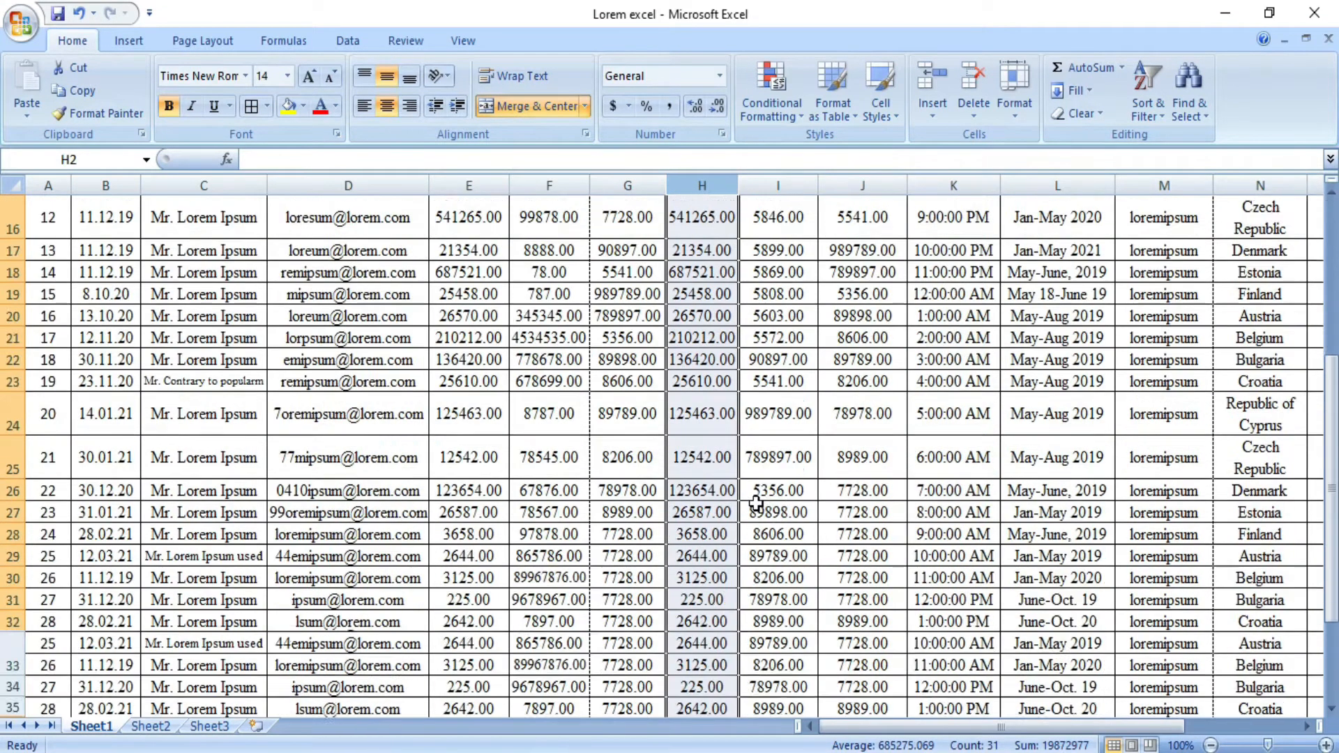
pyautogui.click(731, 554)
pyautogui.scroll(6, 698, 565)
pyautogui.scroll(2, 687, 574)
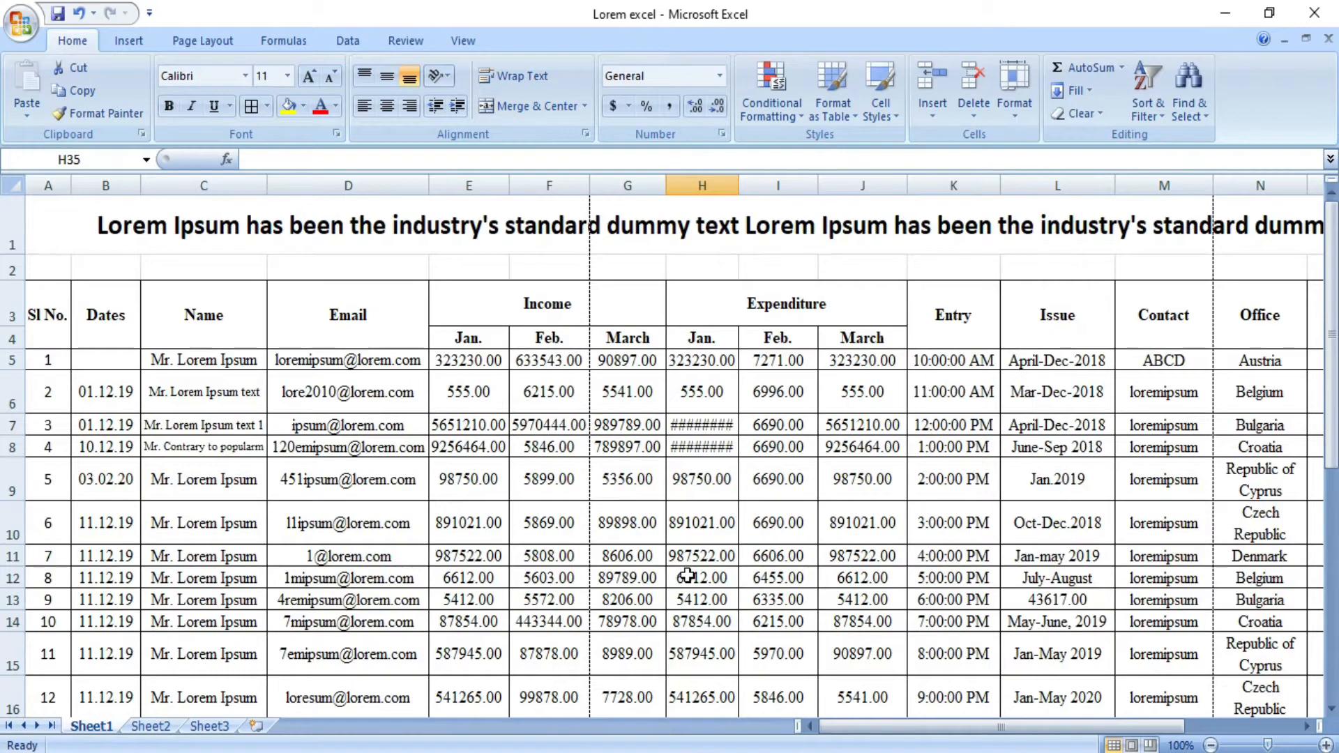
# - Turn off Wrap text and apply Shrink to fit to the overflowing number in H7
pyautogui.click(699, 425)
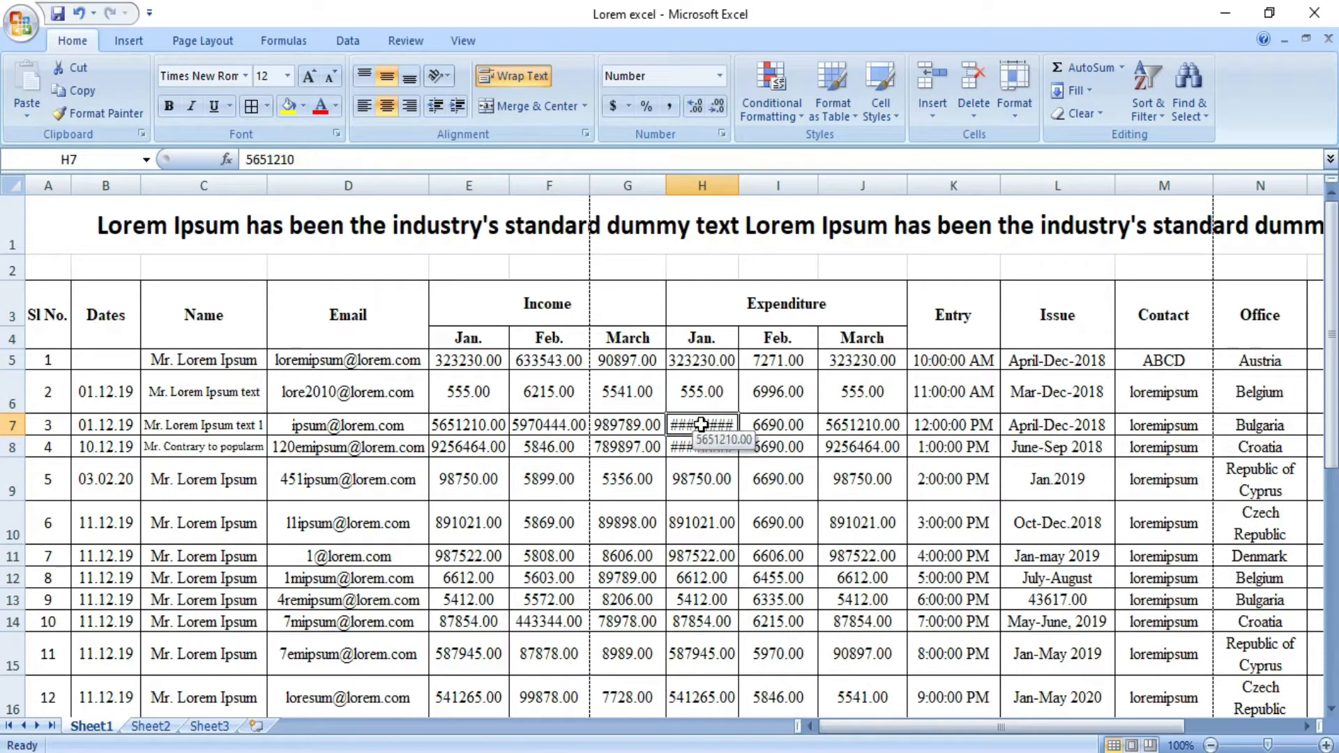
pyautogui.rightClick(700, 425)
pyautogui.click(759, 344)
pyautogui.click(544, 315)
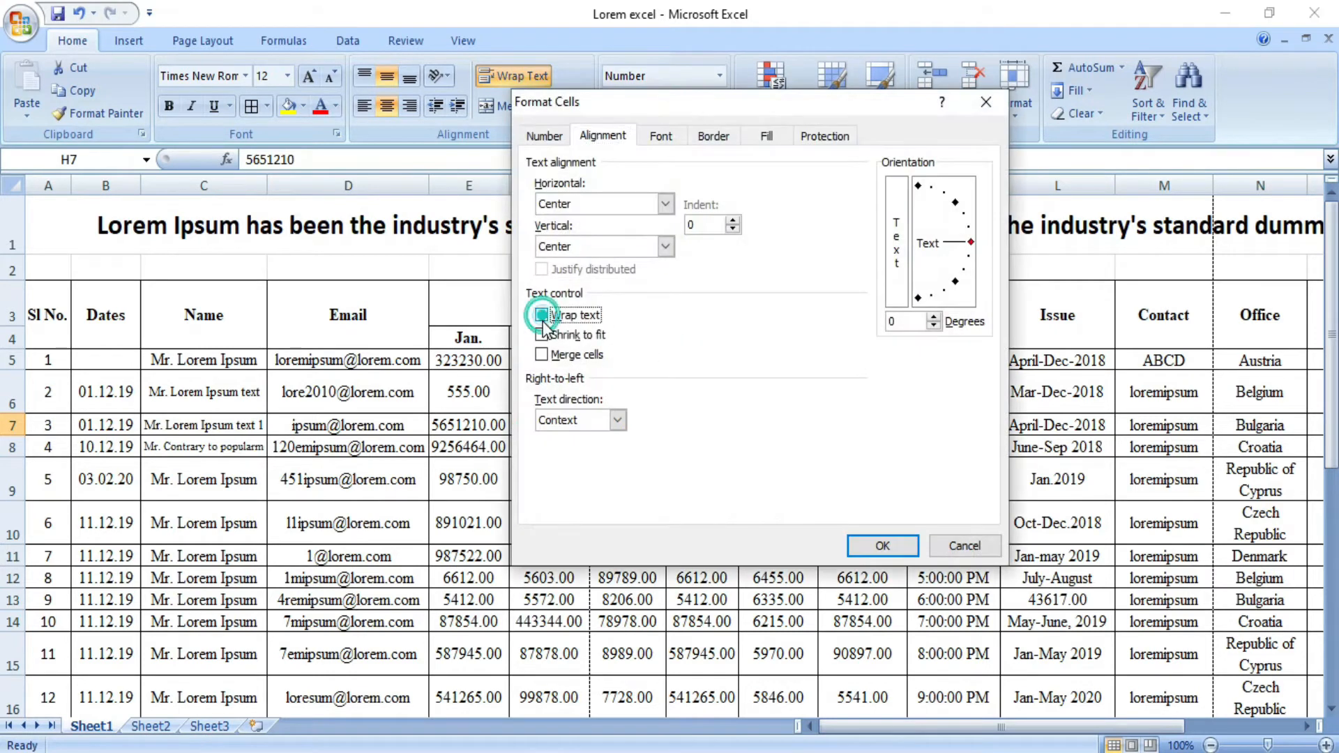
pyautogui.click(542, 335)
pyautogui.click(858, 546)
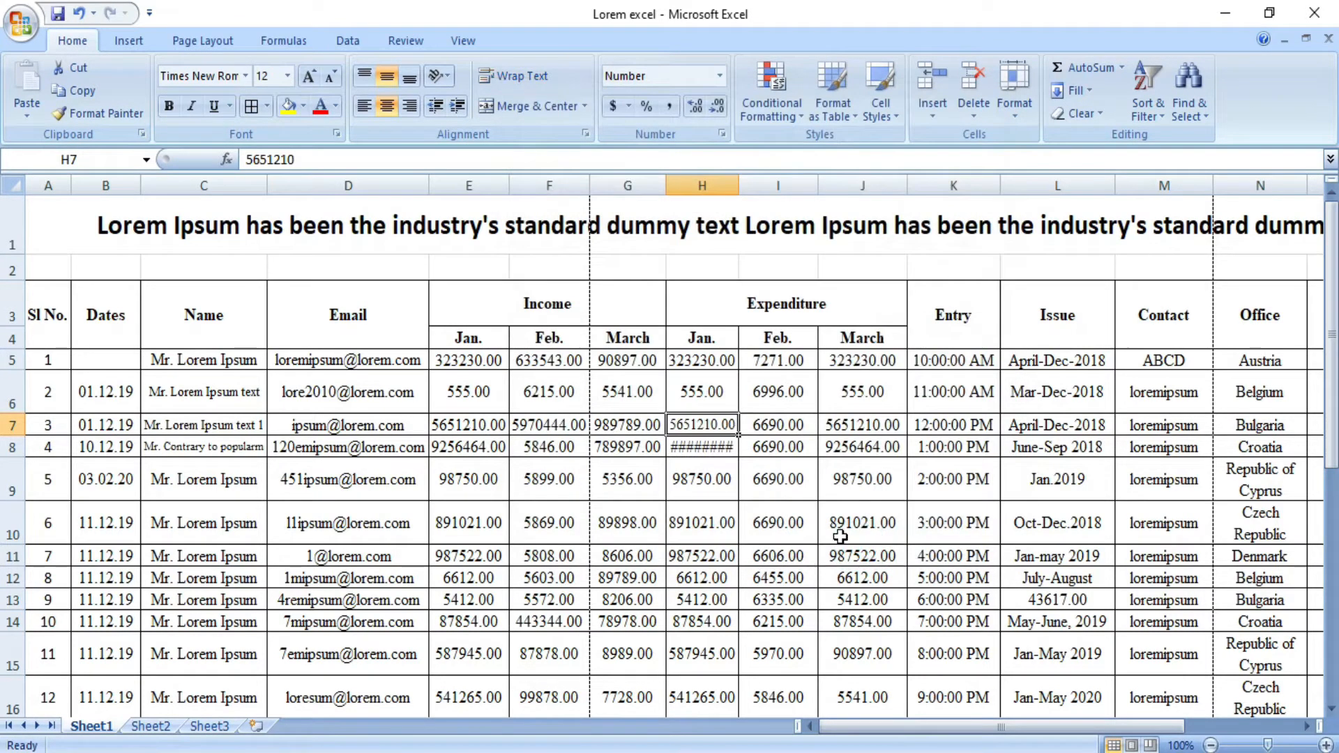
pyautogui.click(793, 495)
# - Copy the shrink-to-fit format from H7 to H8 with Format Painter
pyautogui.click(698, 424)
pyautogui.click(103, 113)
pyautogui.click(698, 445)
pyautogui.click(862, 577)
# - Narrow the Expenditure Feb. column and apply the shrink-to-fit format to the overflowing numbers in I24 and I25
pyautogui.scroll(-4, 733, 508)
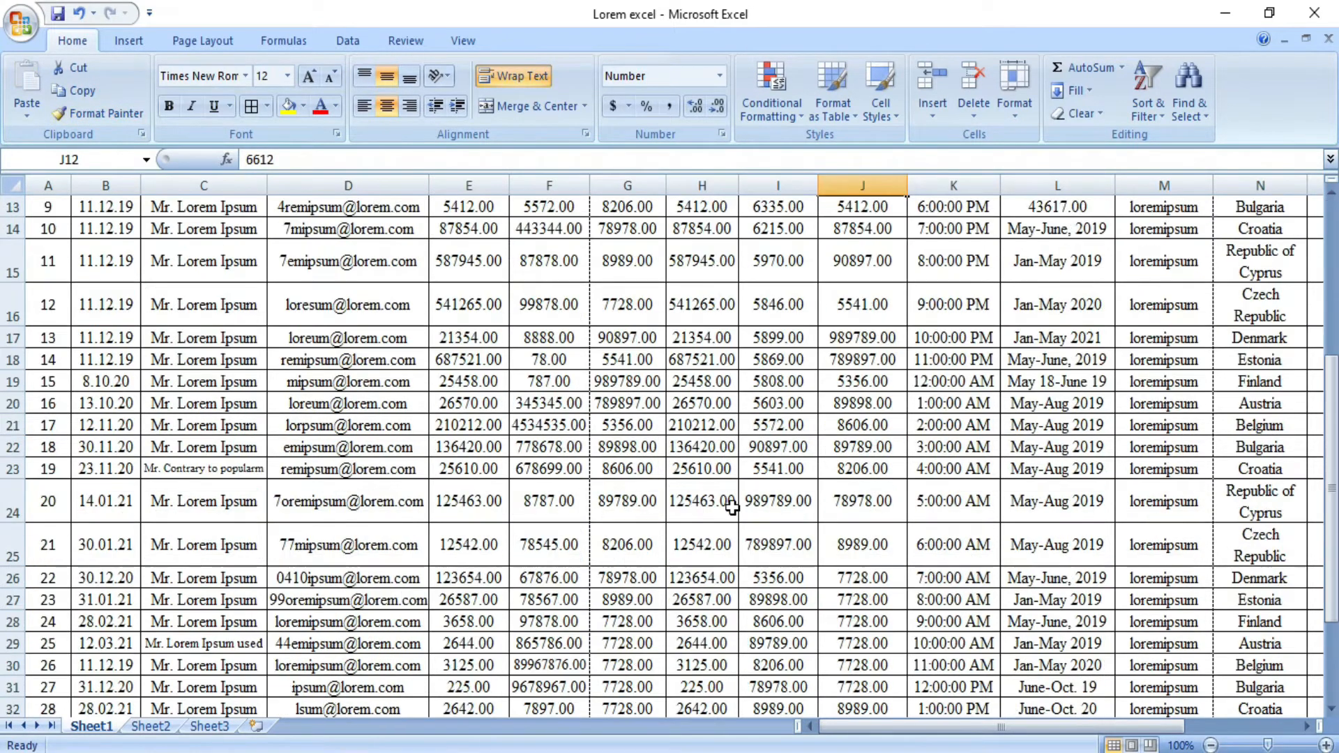
pyautogui.scroll(-4, 671, 565)
pyautogui.scroll(7, 723, 469)
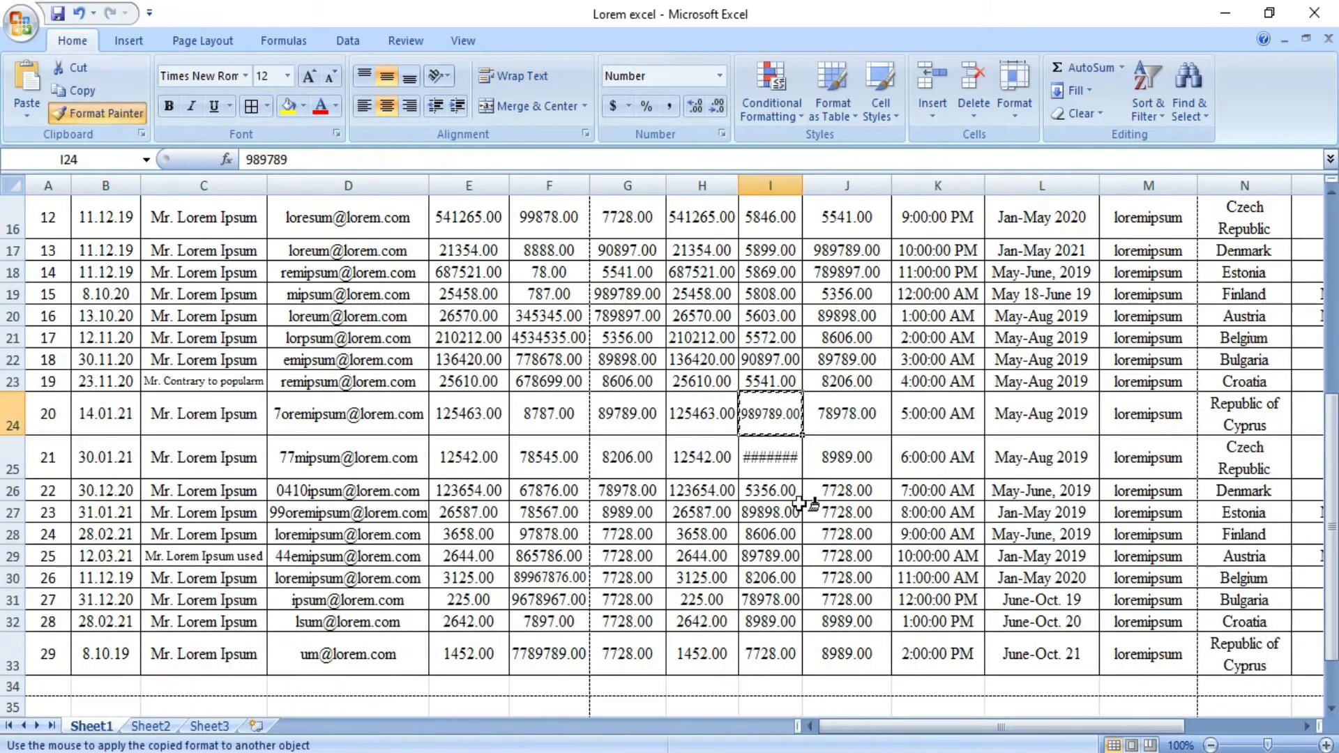
pyautogui.moveTo(770, 414); pyautogui.dragTo(770, 457)
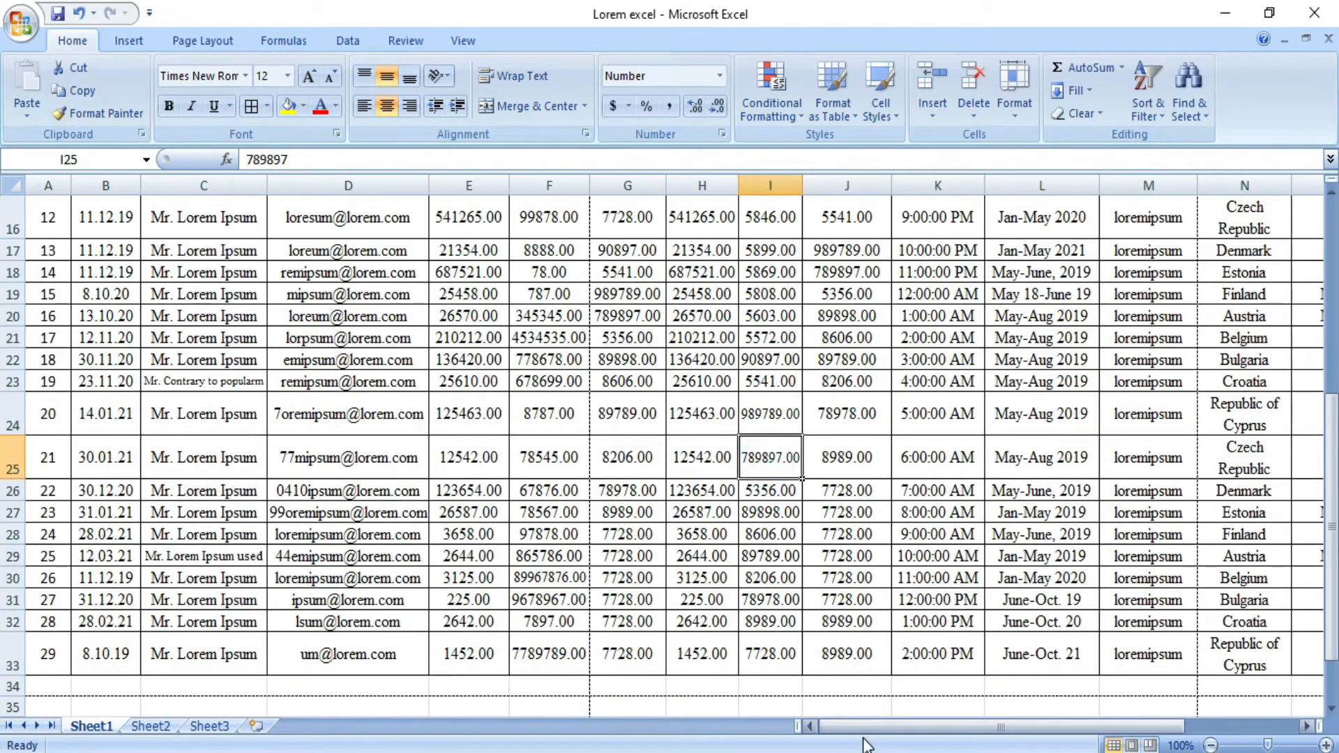
pyautogui.click(863, 691)
# - Narrow the Expenditure March column
pyautogui.scroll(4, 863, 691)
pyautogui.scroll(2, 860, 203)
pyautogui.click(868, 187)
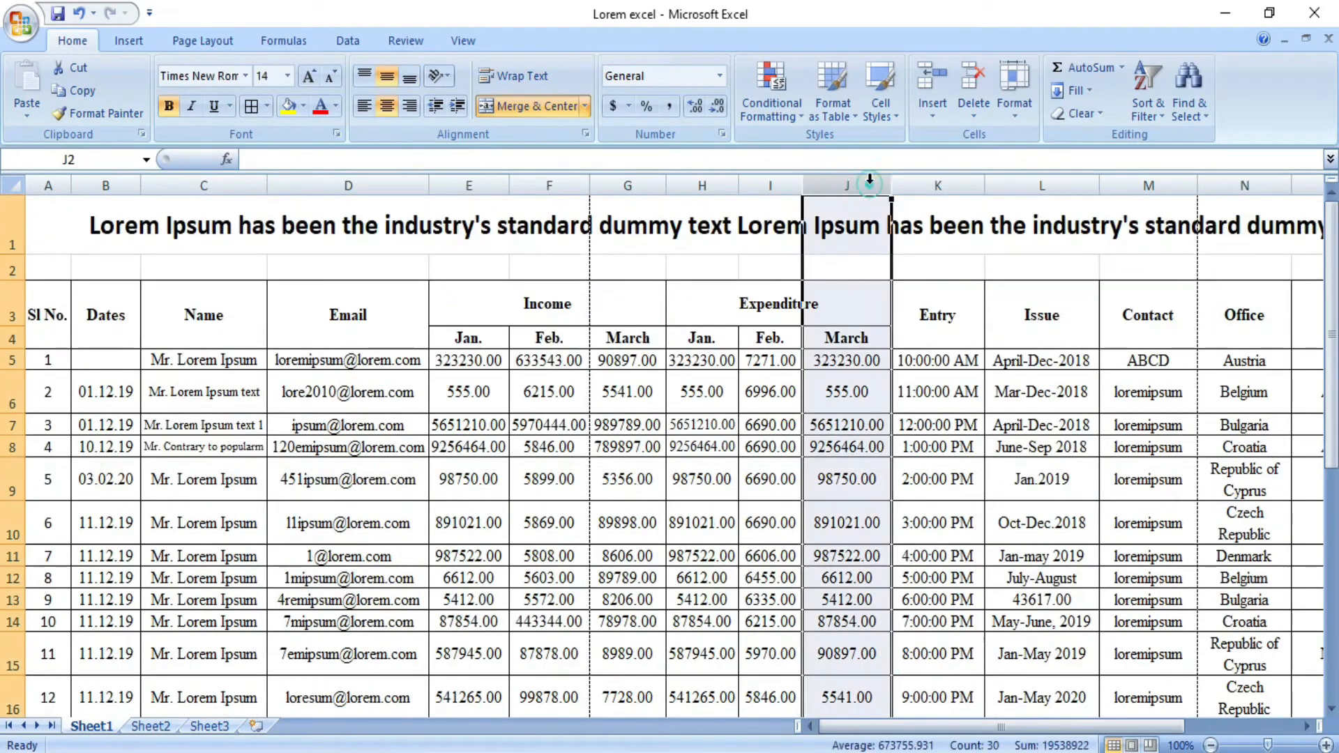
pyautogui.moveTo(889, 187); pyautogui.dragTo(866, 187)
# - Narrow the Entry column and check which times no longer fit
pyautogui.click(907, 185)
pyautogui.moveTo(958, 187); pyautogui.dragTo(943, 191)
pyautogui.scroll(-6, 974, 437)
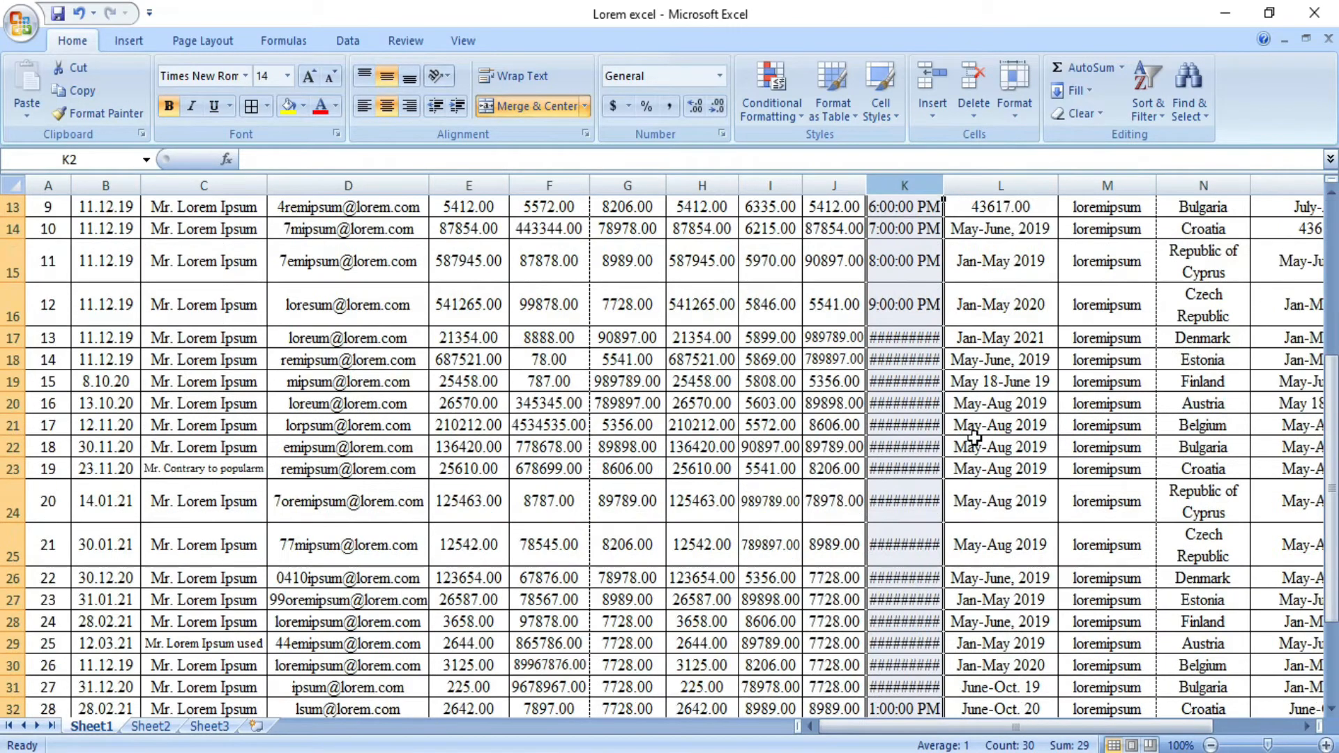
pyautogui.scroll(6, 974, 437)
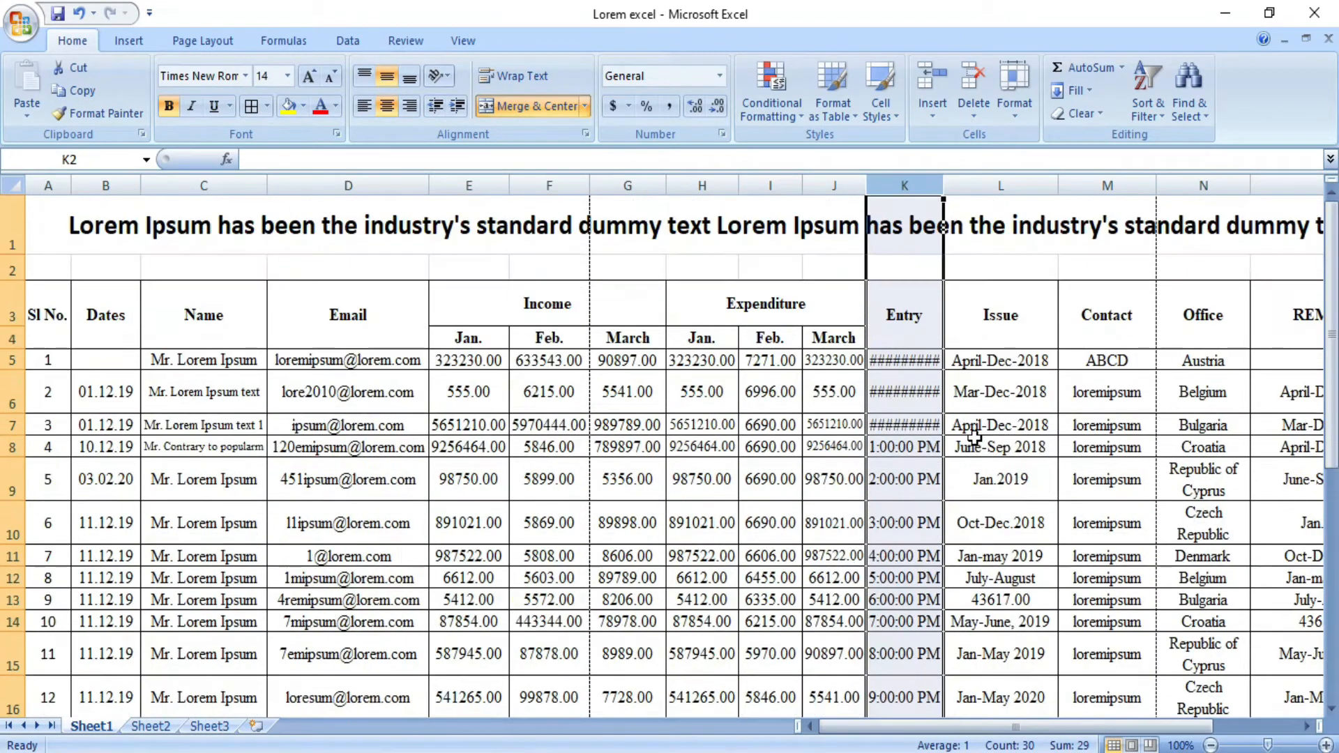
pyautogui.click(990, 400)
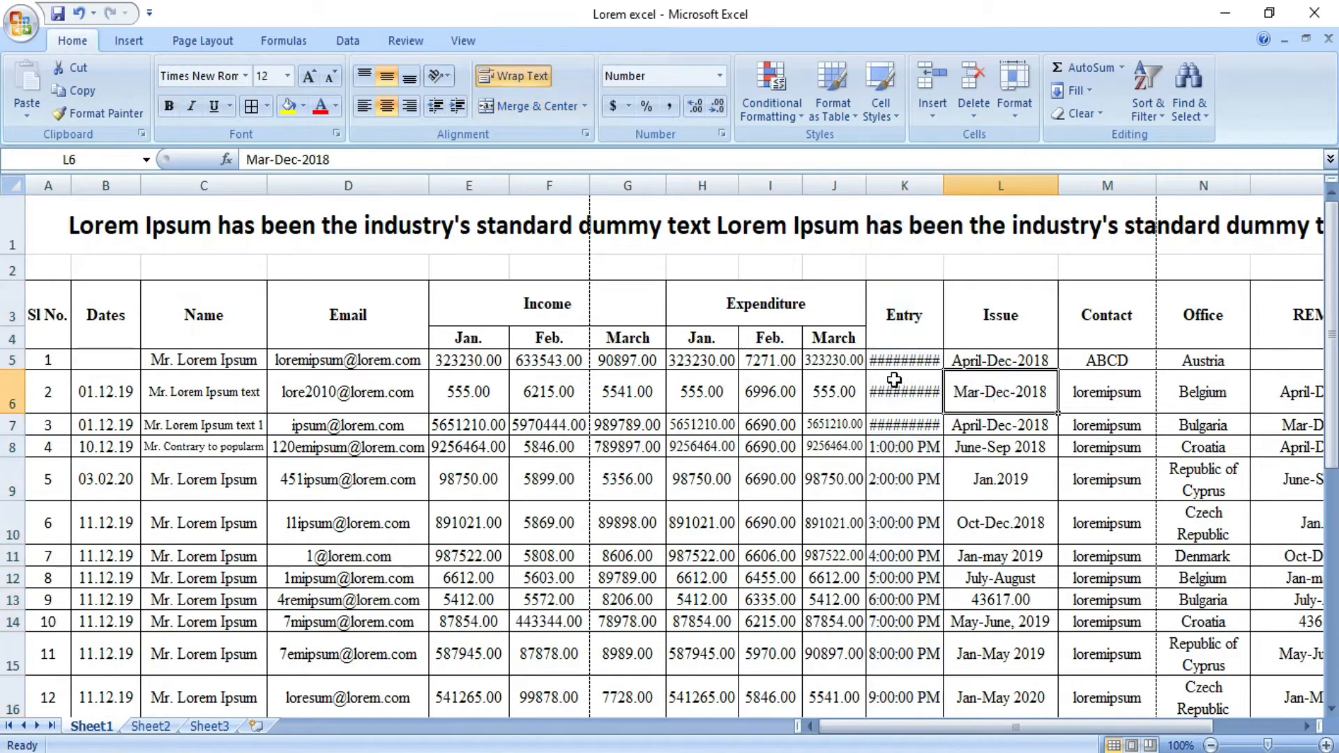
# - Turn off Wrap text and apply Shrink to fit to the Entry time in K5
pyautogui.click(891, 359)
pyautogui.rightClick(896, 360)
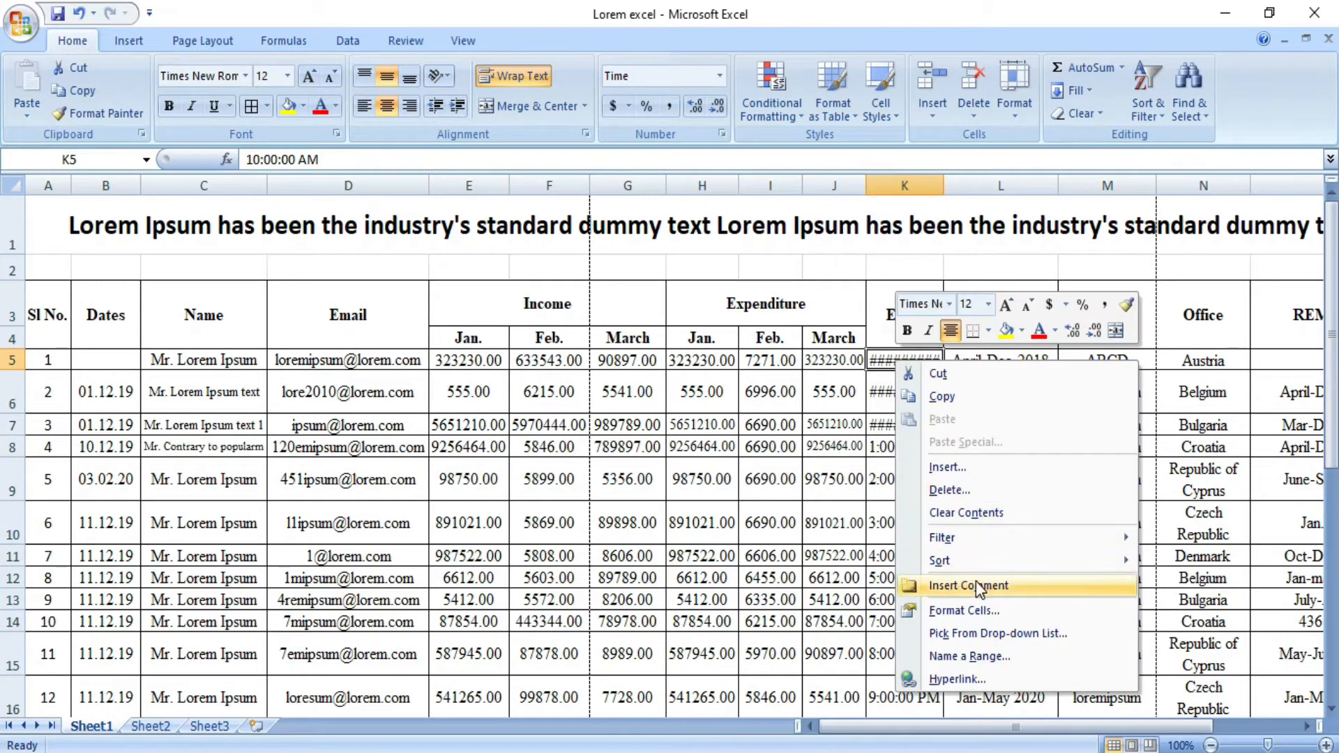
pyautogui.click(980, 610)
pyautogui.click(795, 502)
pyautogui.click(795, 522)
pyautogui.click(1103, 732)
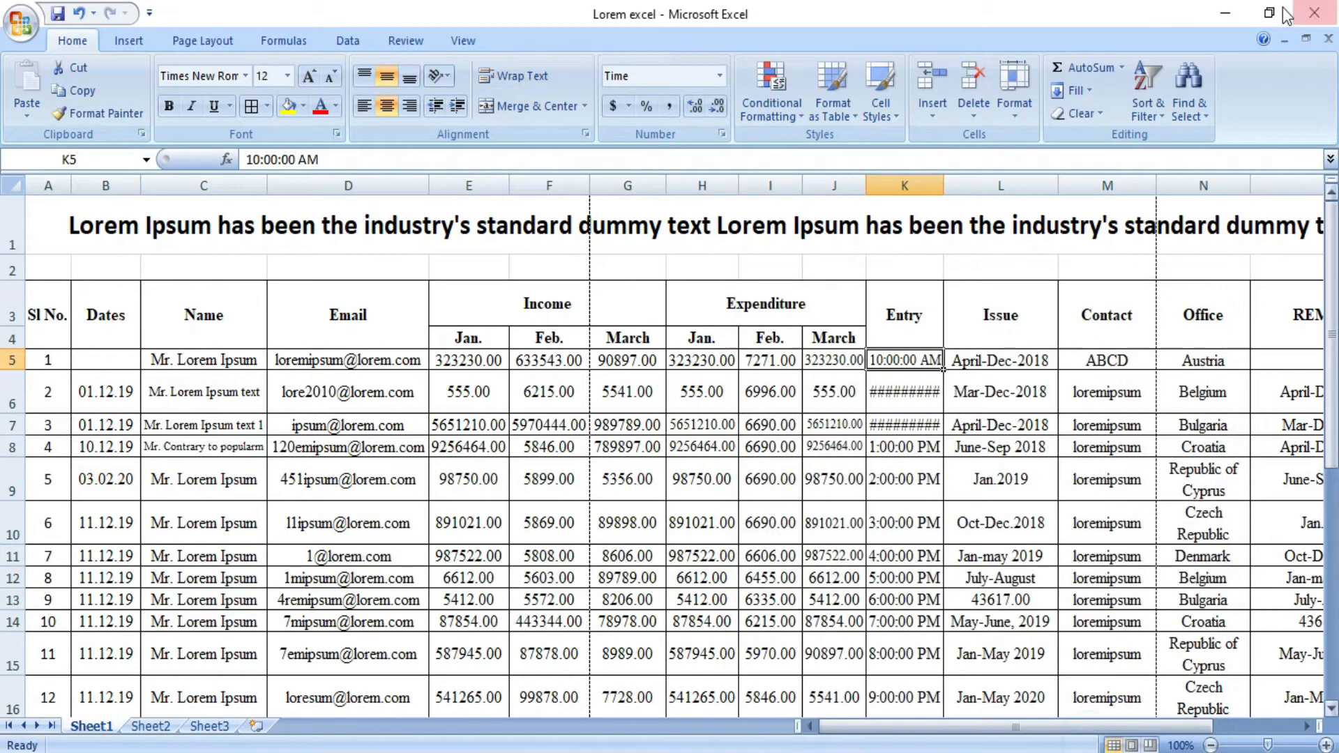
pyautogui.click(1001, 425)
# - Copy the shrink-to-fit format from K5 to the remaining Entry times, K6 to K33, with Format Painter
pyautogui.click(904, 360)
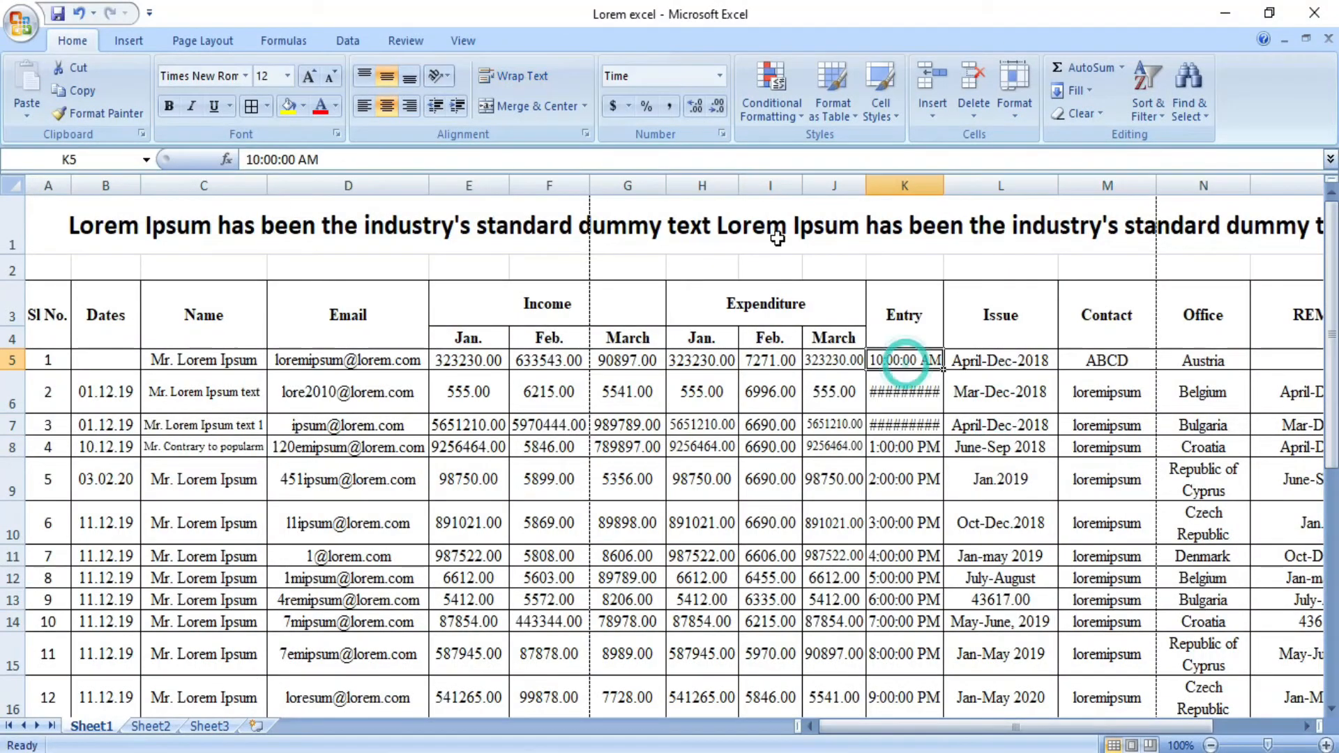
pyautogui.click(76, 115)
pyautogui.moveTo(895, 383)
pyautogui.mouseDown()
pyautogui.moveTo(900, 711)
pyautogui.moveTo(924, 729)
pyautogui.moveTo(935, 708)
pyautogui.moveTo(919, 652)
pyautogui.mouseUp()
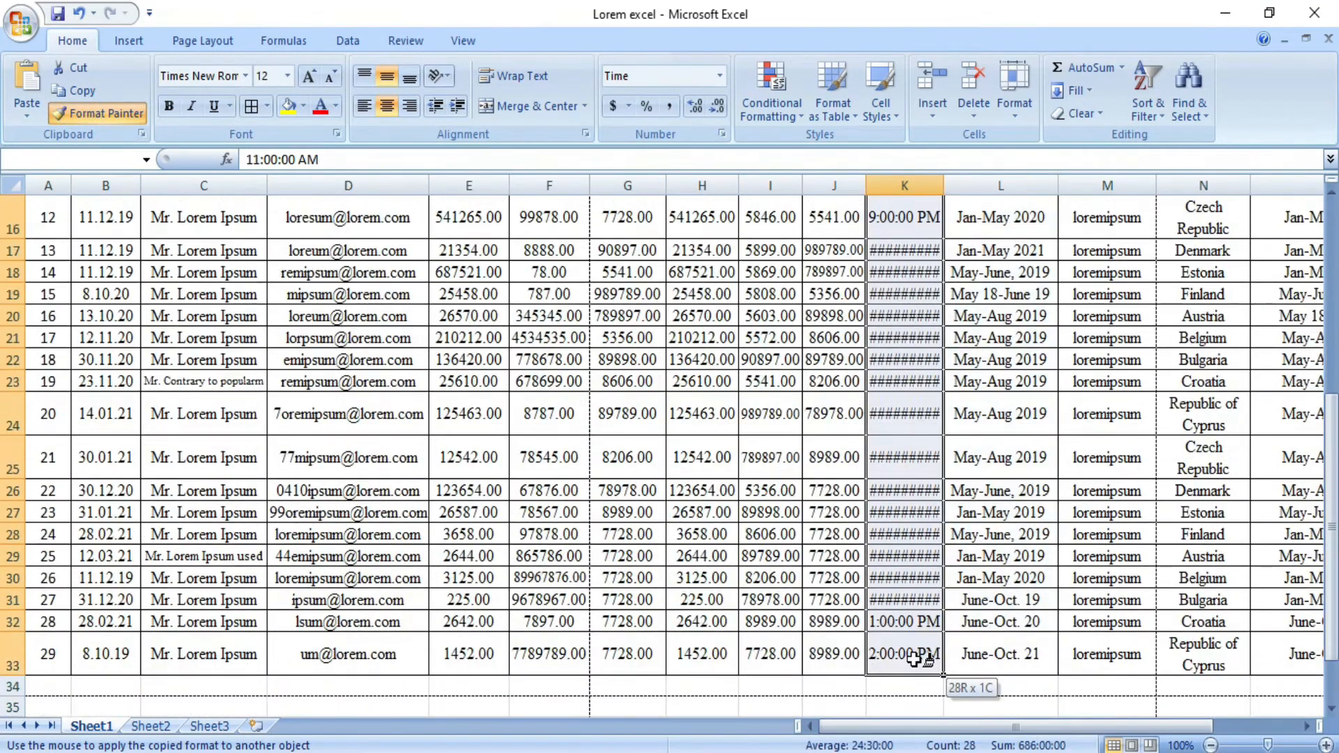
pyautogui.scroll(5, 914, 659)
pyautogui.scroll(-5, 923, 585)
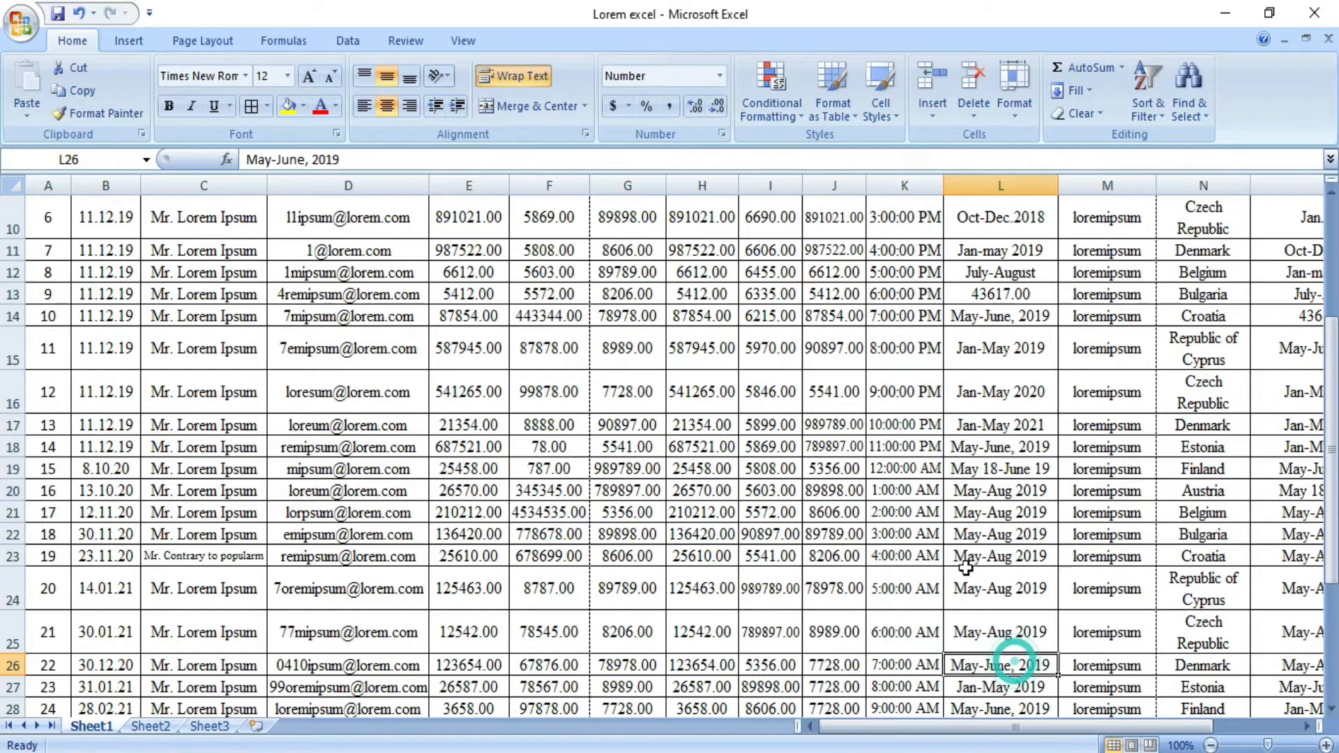
pyautogui.click(1005, 359)
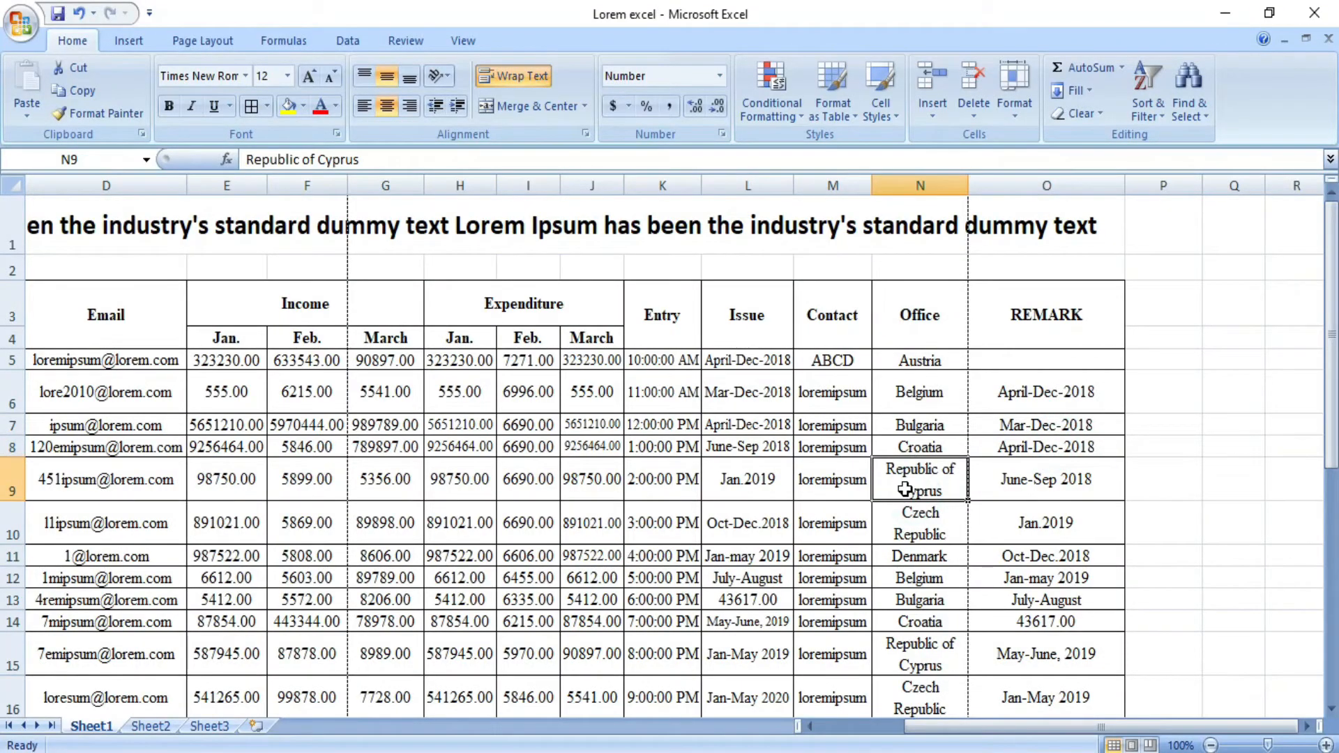
# - Turn off Wrap text and apply Shrink to fit to the Office entry Republic of Cyprus in N9
pyautogui.rightClick(905, 489)
pyautogui.click(969, 403)
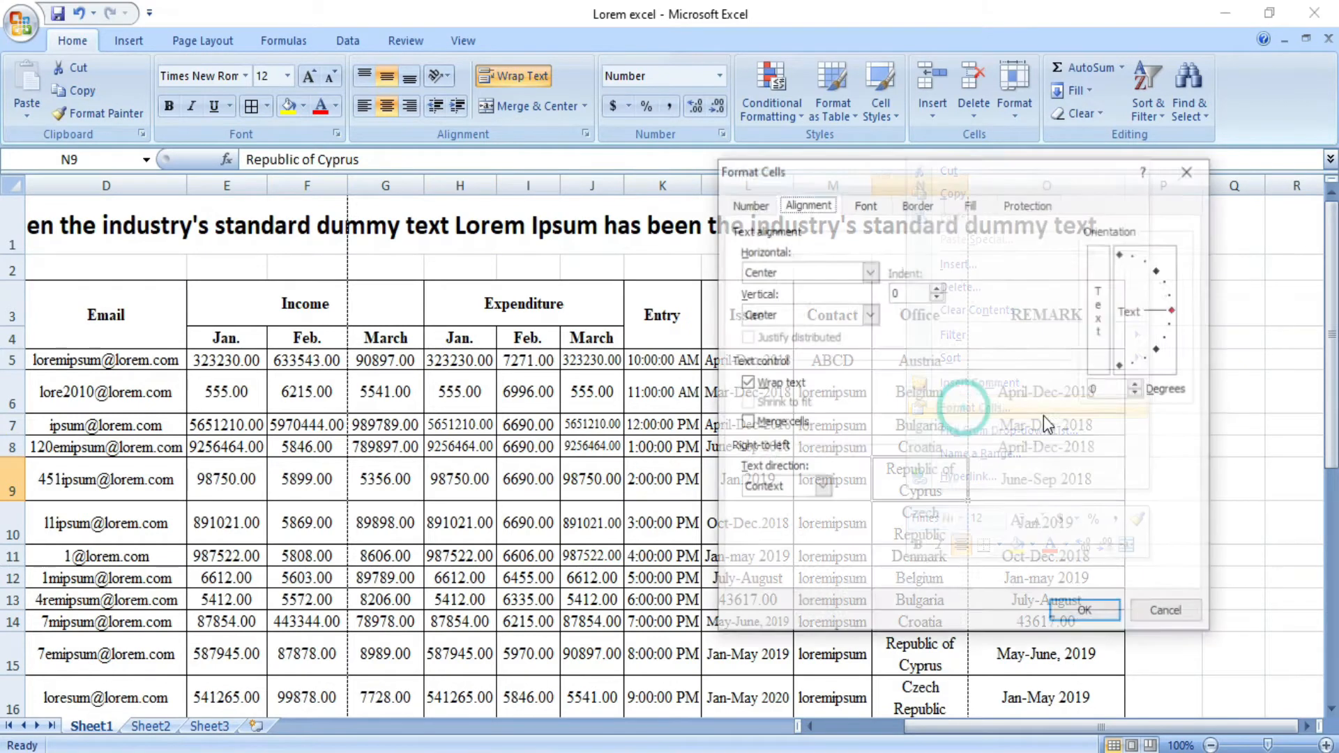
pyautogui.click(761, 383)
pyautogui.click(767, 402)
pyautogui.click(1079, 611)
pyautogui.click(1164, 512)
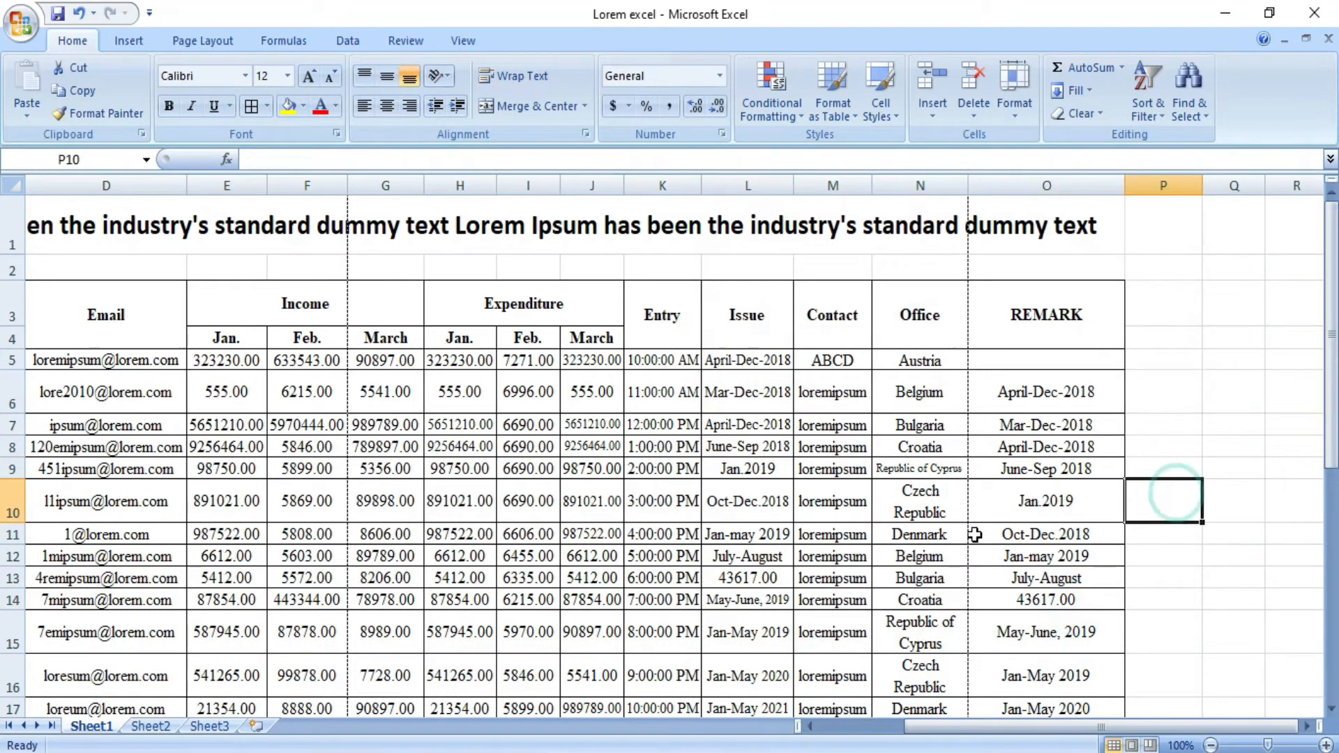
# - Apply the shrink-to-fit format to the other Republic of Cyprus entries in N15 and N24
pyautogui.scroll(-3, 950, 614)
pyautogui.click(930, 337)
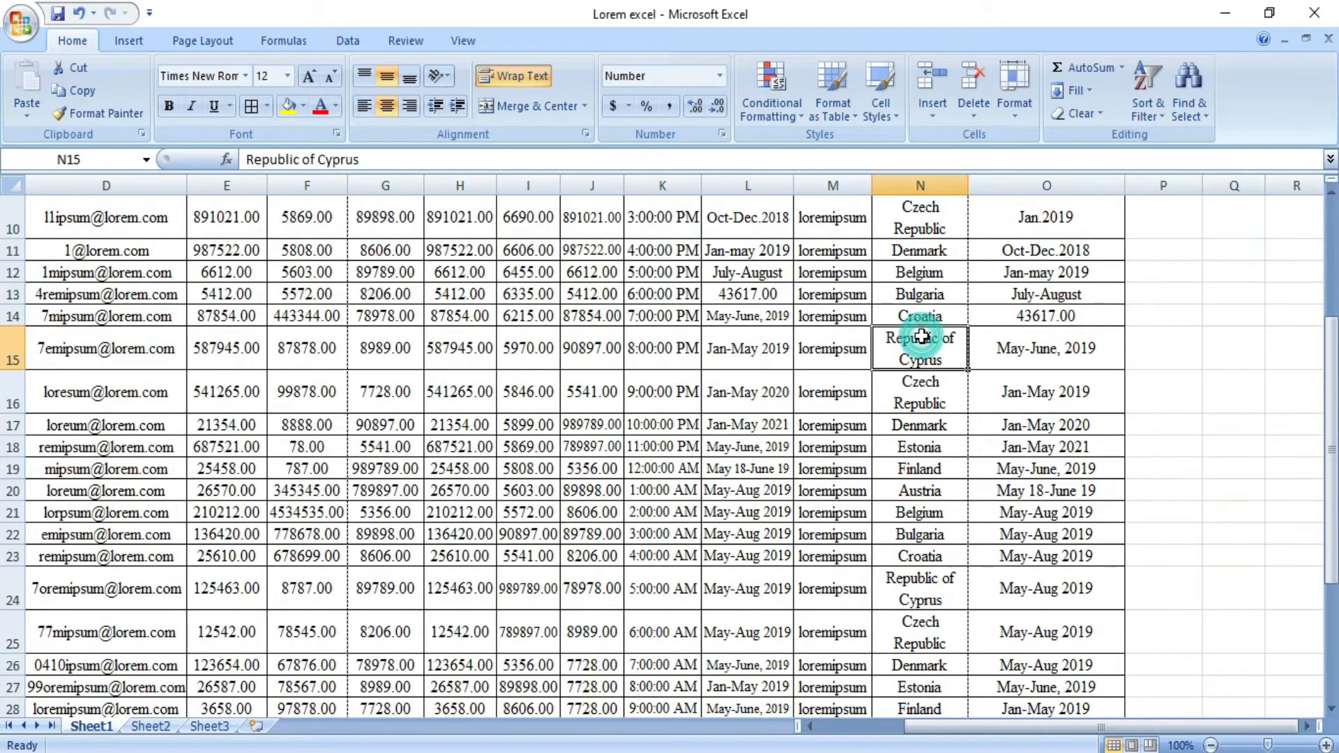
pyautogui.scroll(2, 930, 338)
# - Narrow the REMARK column to fit its entries more tightly
pyautogui.click(1112, 186)
pyautogui.moveTo(1124, 186); pyautogui.dragTo(1103, 186)
pyautogui.click(1195, 424)
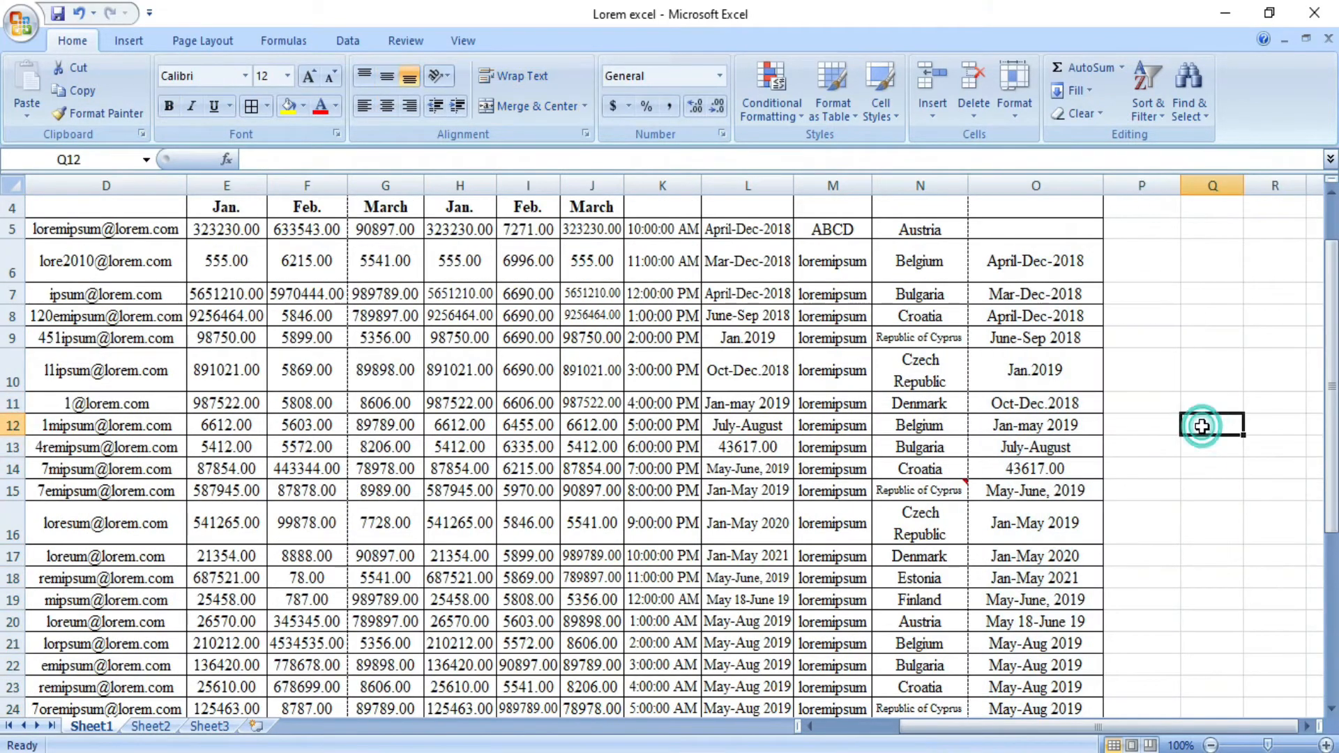
pyautogui.scroll(1, 1196, 533)
pyautogui.click(1074, 185)
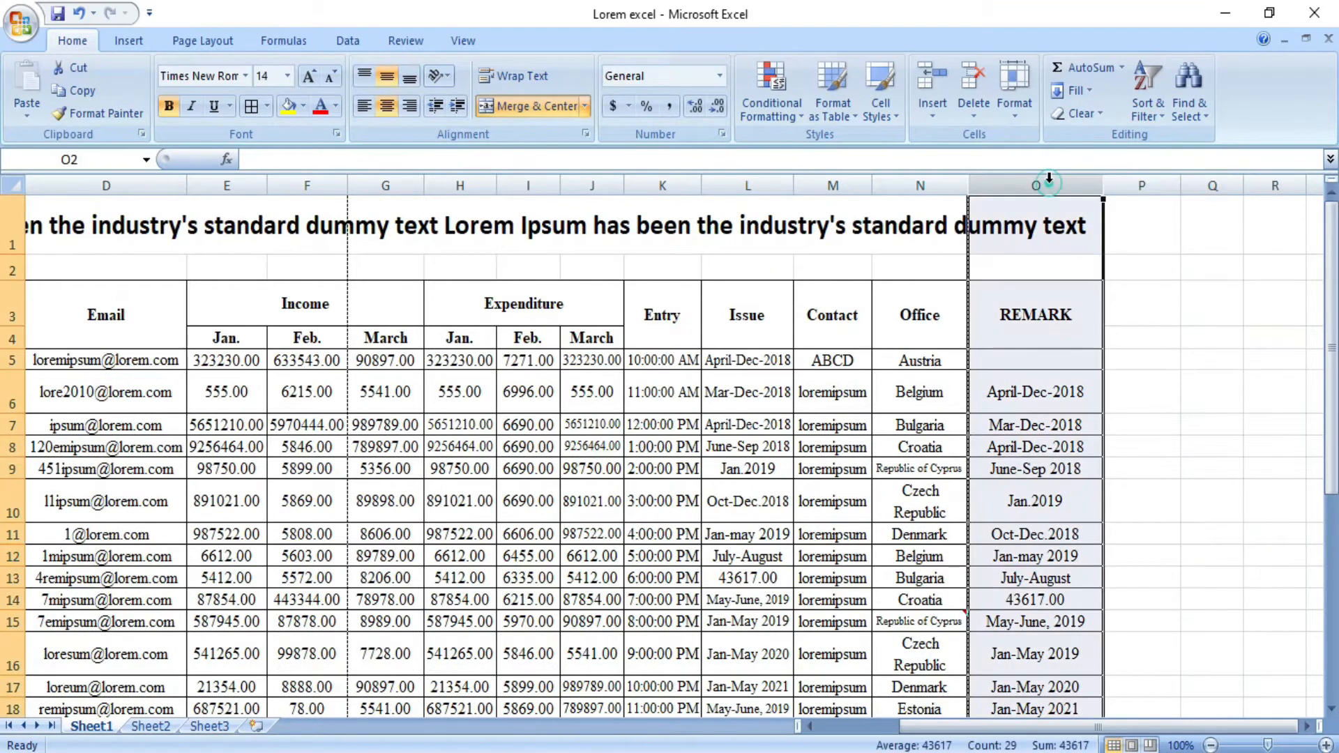
pyautogui.moveTo(1104, 187); pyautogui.dragTo(1098, 187)
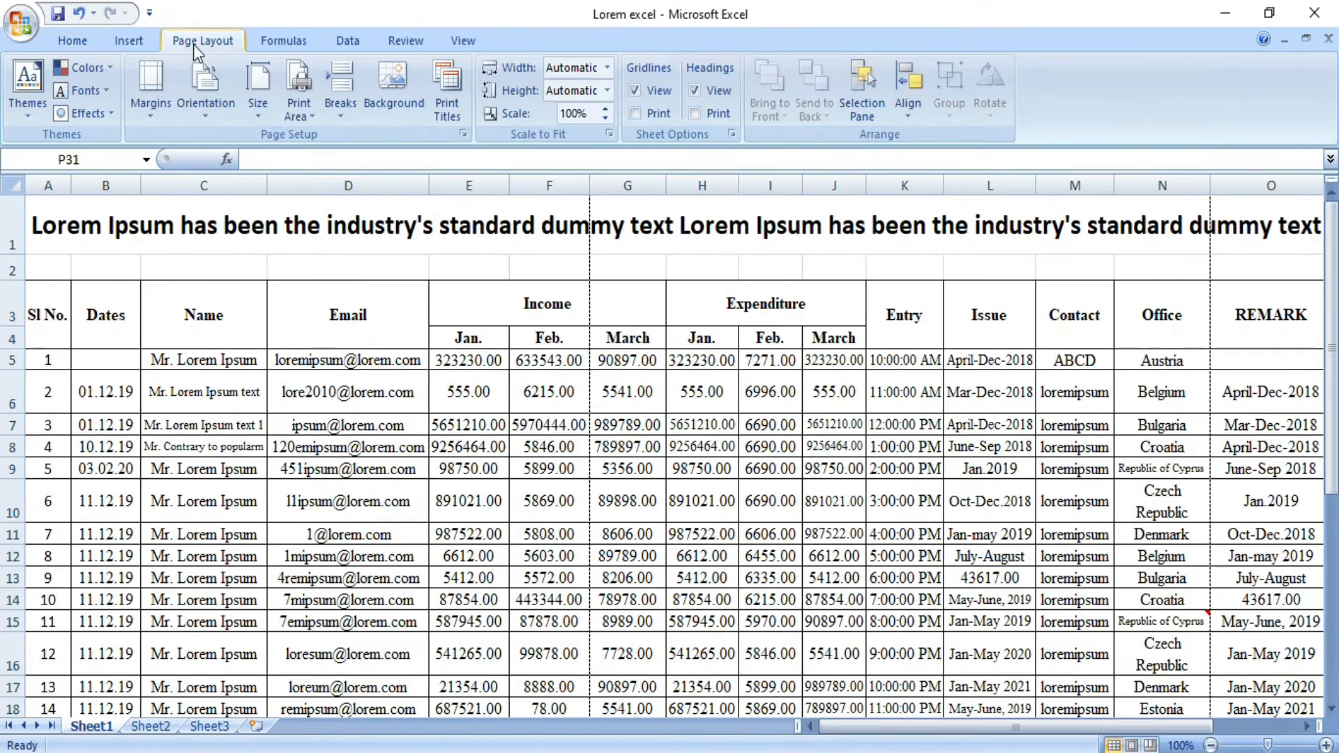
# - Set the print scale of the sheet to 80%
pyautogui.click(576, 115)
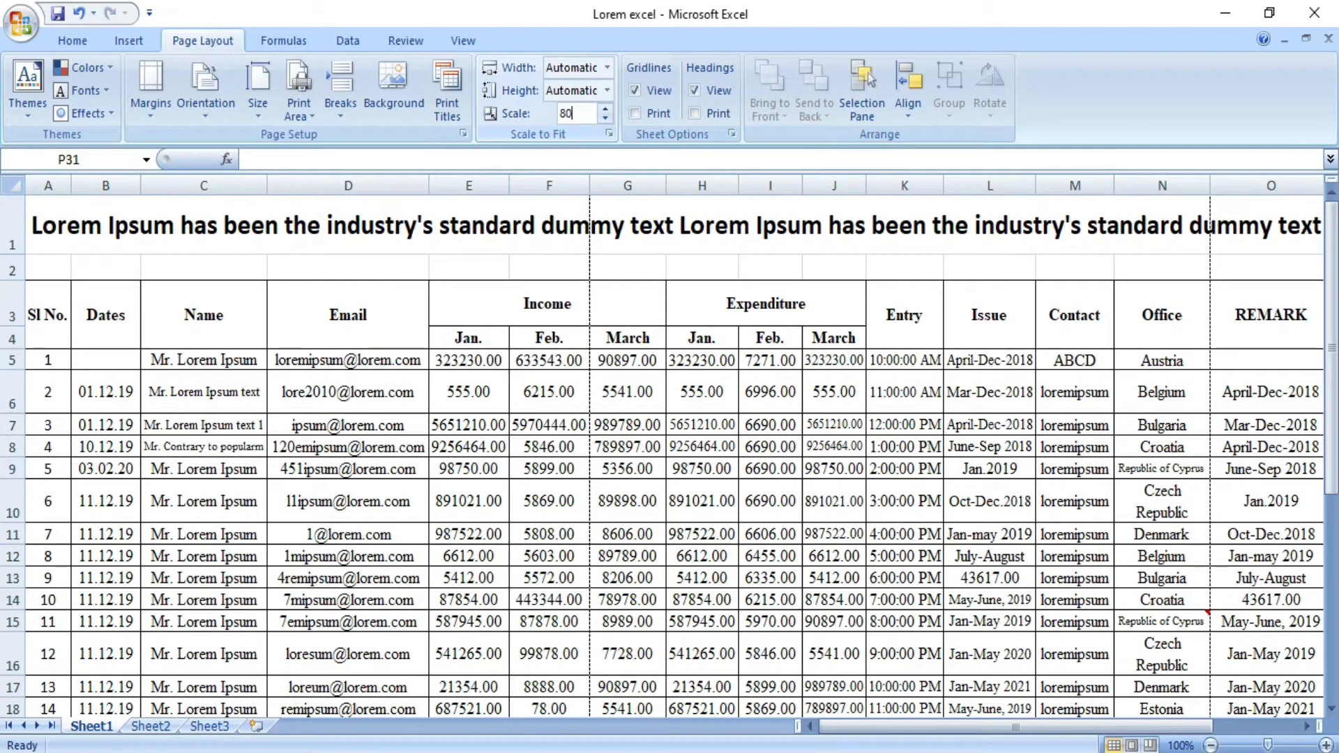
pyautogui.write('80')
pyautogui.click(976, 321)
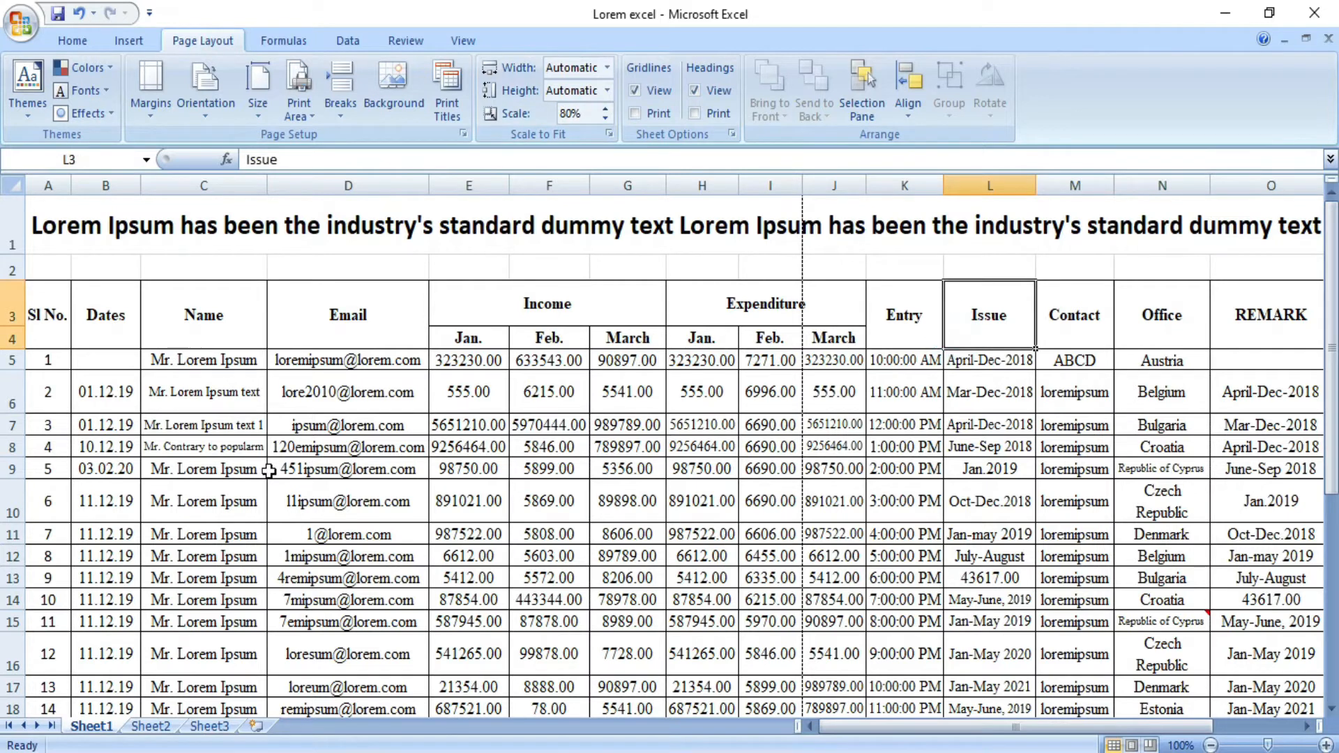
# - Set the page margins to .4 at the top, .3 at the bottom and .4 on the right
pyautogui.click(465, 134)
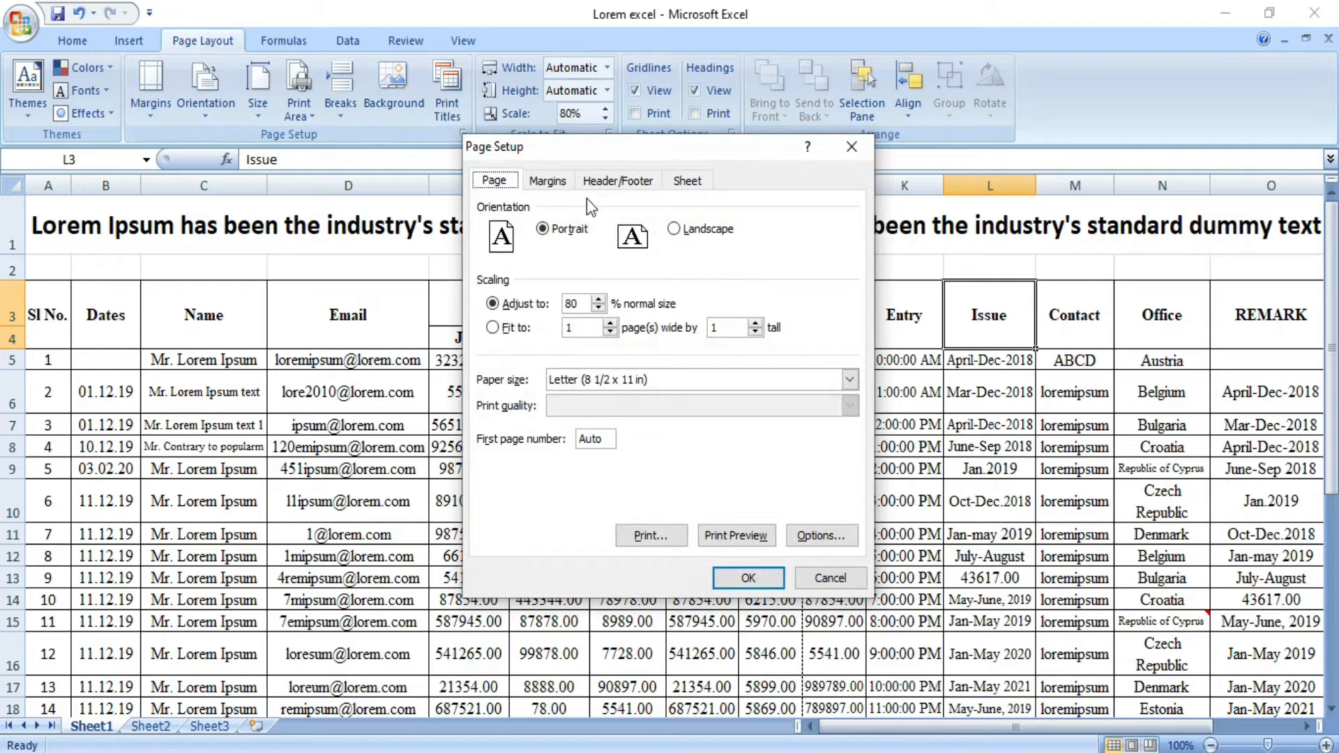
pyautogui.click(547, 183)
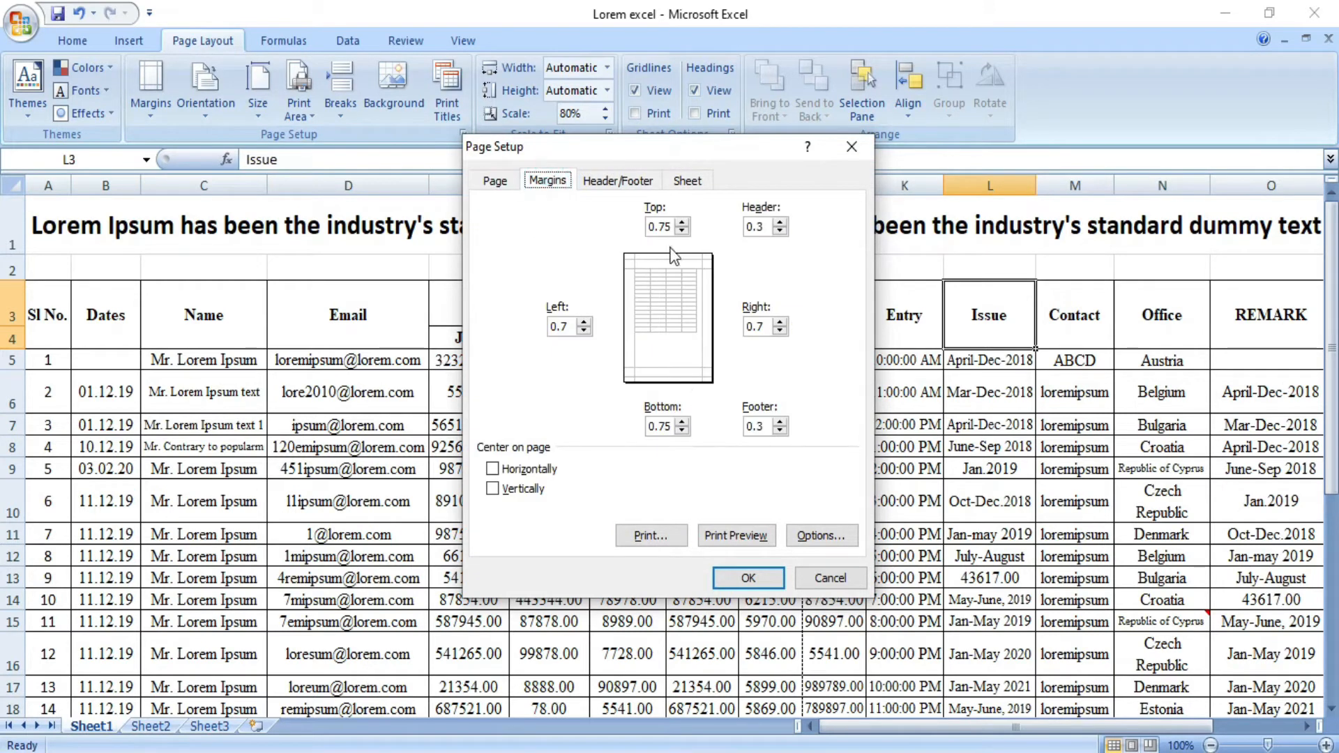
pyautogui.click(674, 228)
pyautogui.doubleClick(670, 428)
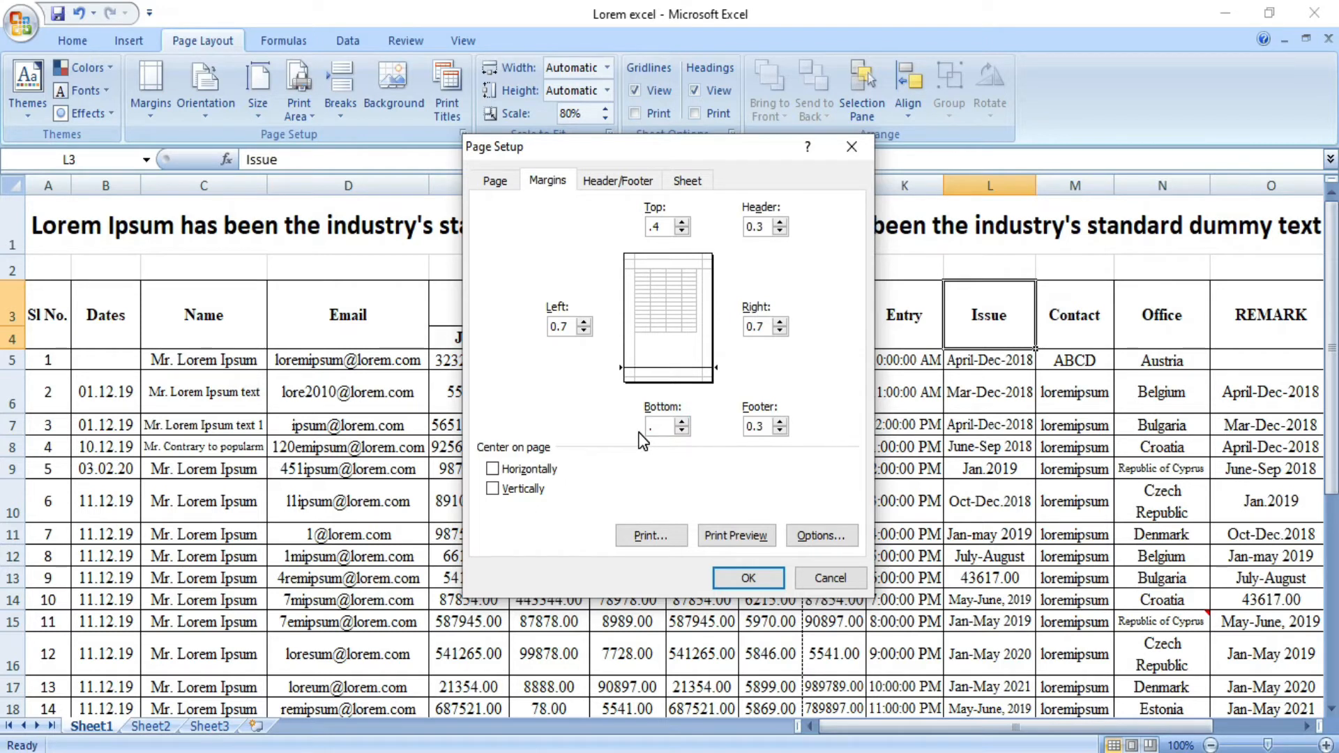
pyautogui.doubleClick(570, 327)
pyautogui.doubleClick(771, 329)
pyautogui.write('.4')
# - Set the footer and header margins to 0 and center the table horizontally on the page
pyautogui.doubleClick(757, 426)
pyautogui.write('0')
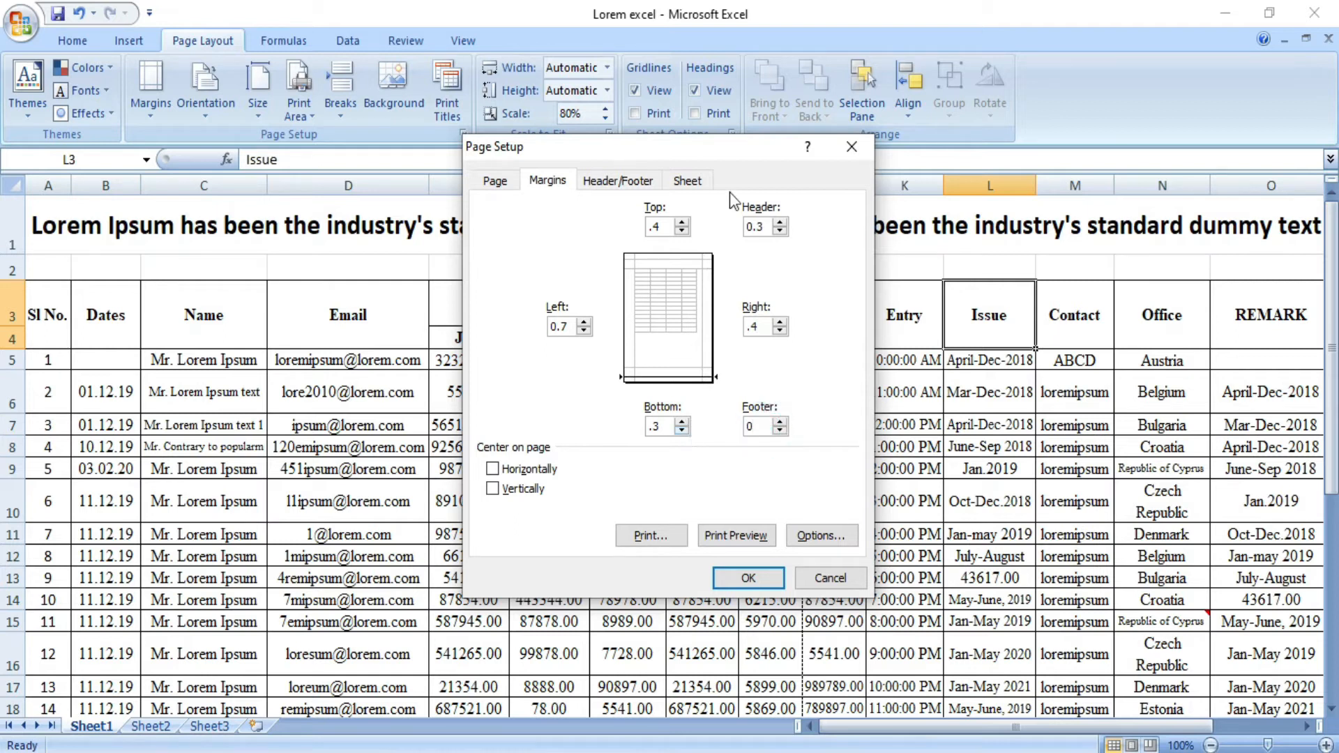
pyautogui.doubleClick(768, 227)
pyautogui.write('0')
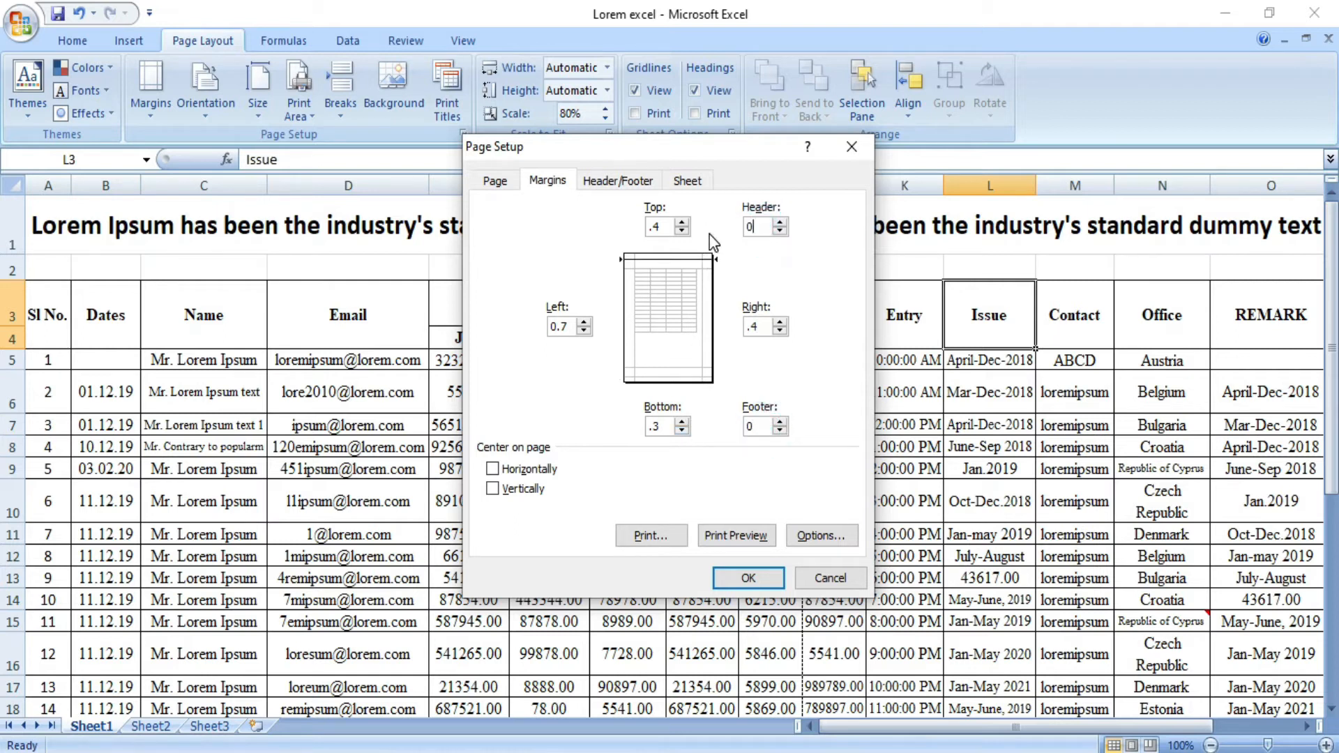
pyautogui.click(494, 471)
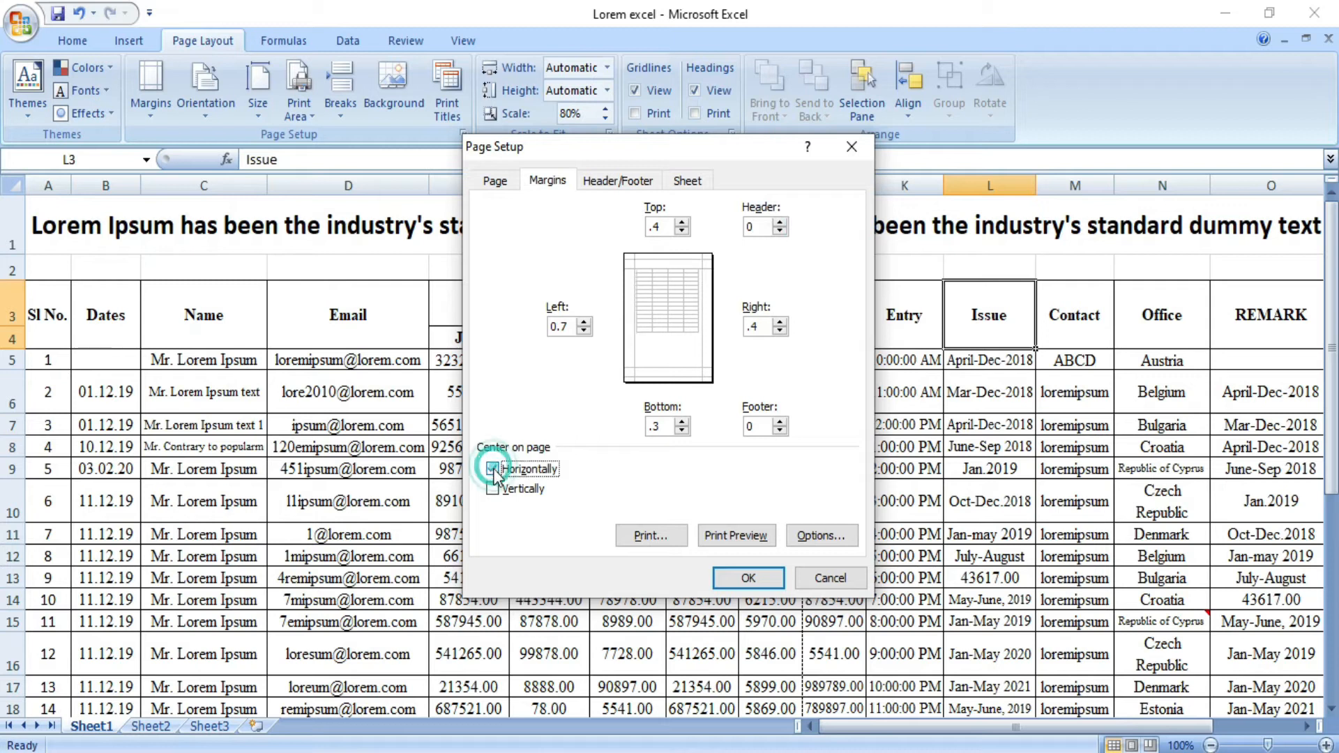
pyautogui.click(747, 577)
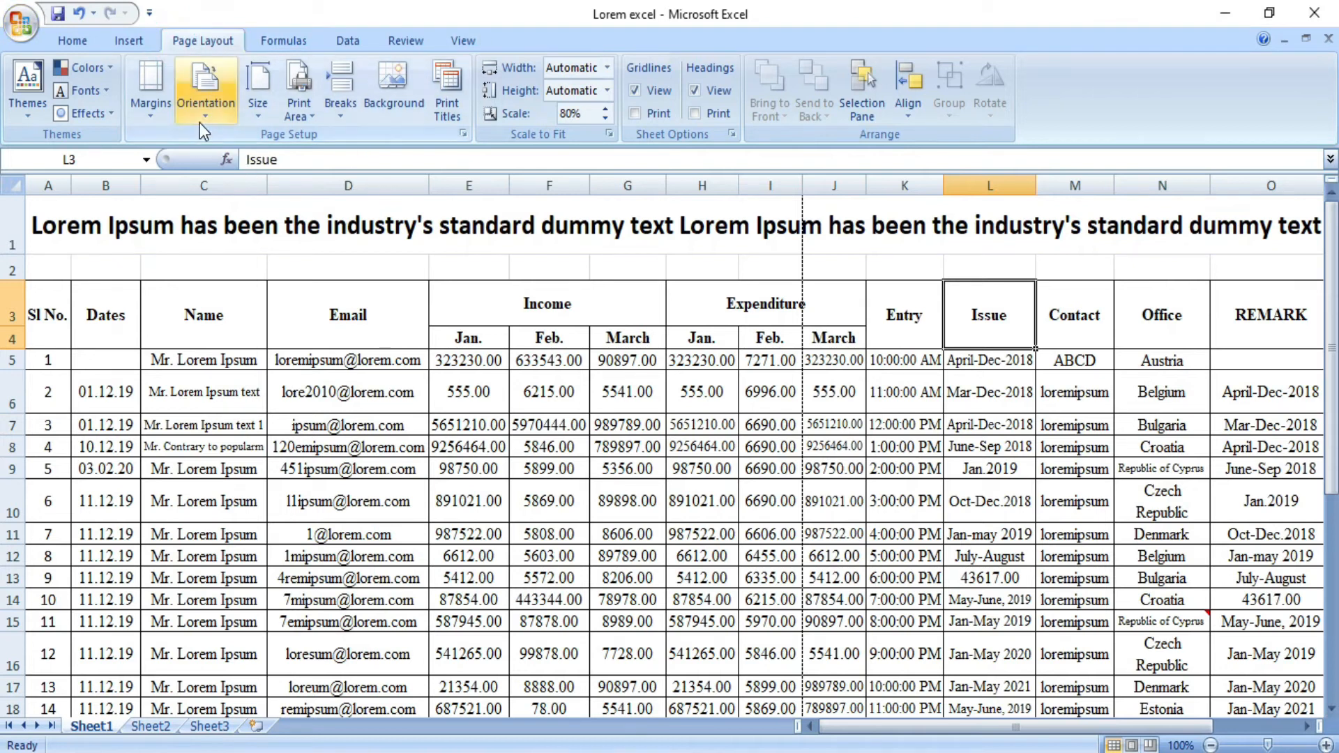
# - Switch the page orientation of the sheet to landscape
pyautogui.click(204, 105)
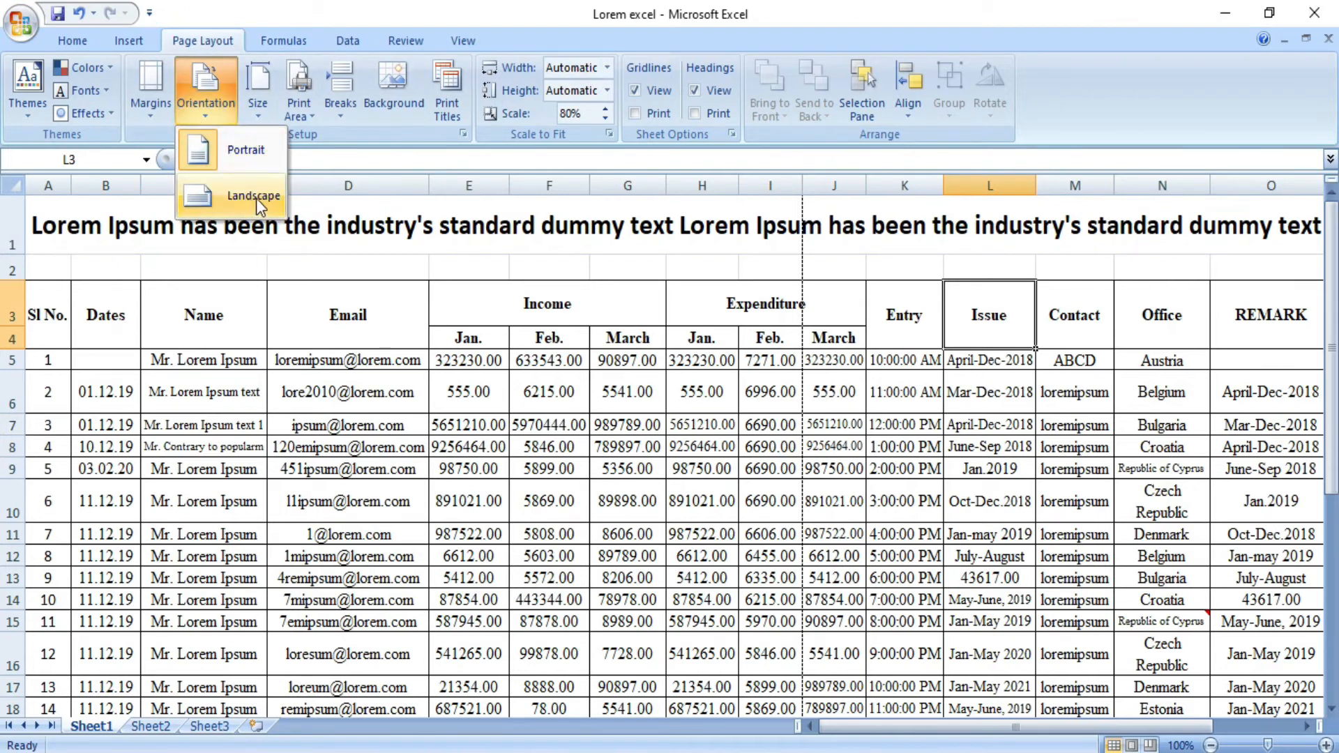
pyautogui.click(230, 199)
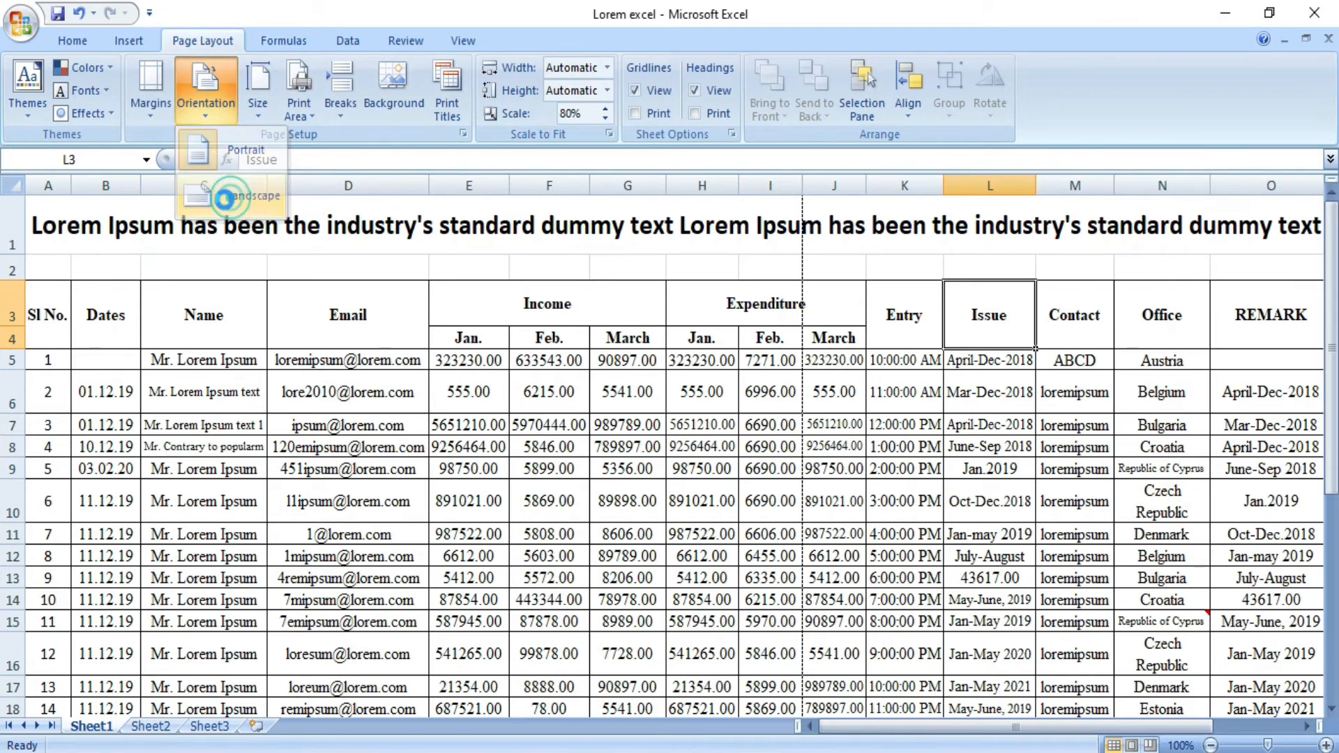
pyautogui.click(1004, 445)
# - Narrow the REMARK column slightly so it sits closer to its entries
pyautogui.moveTo(888, 729); pyautogui.dragTo(822, 731)
pyautogui.moveTo(1213, 187); pyautogui.dragTo(1203, 190)
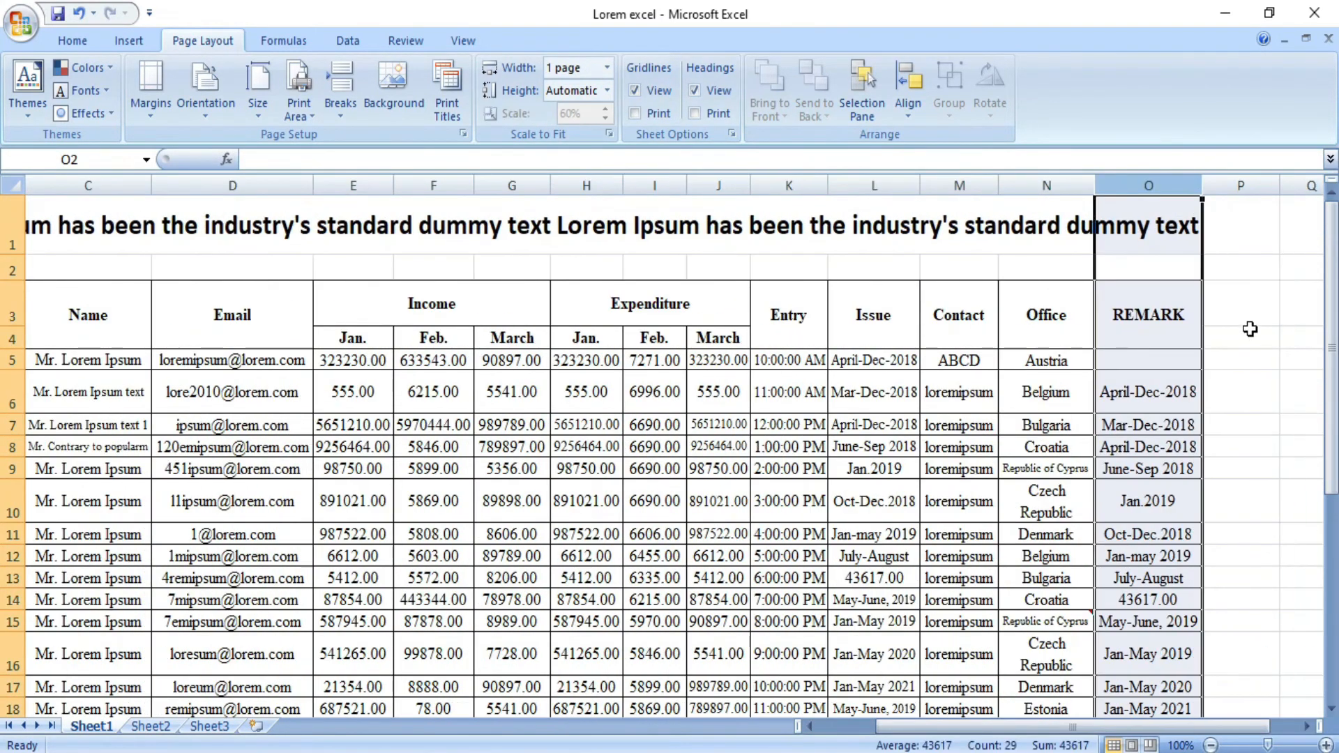
pyautogui.click(1251, 335)
# - Look over the table down to its last row and examine how the page fits in print preview
pyautogui.scroll(-10, 1240, 504)
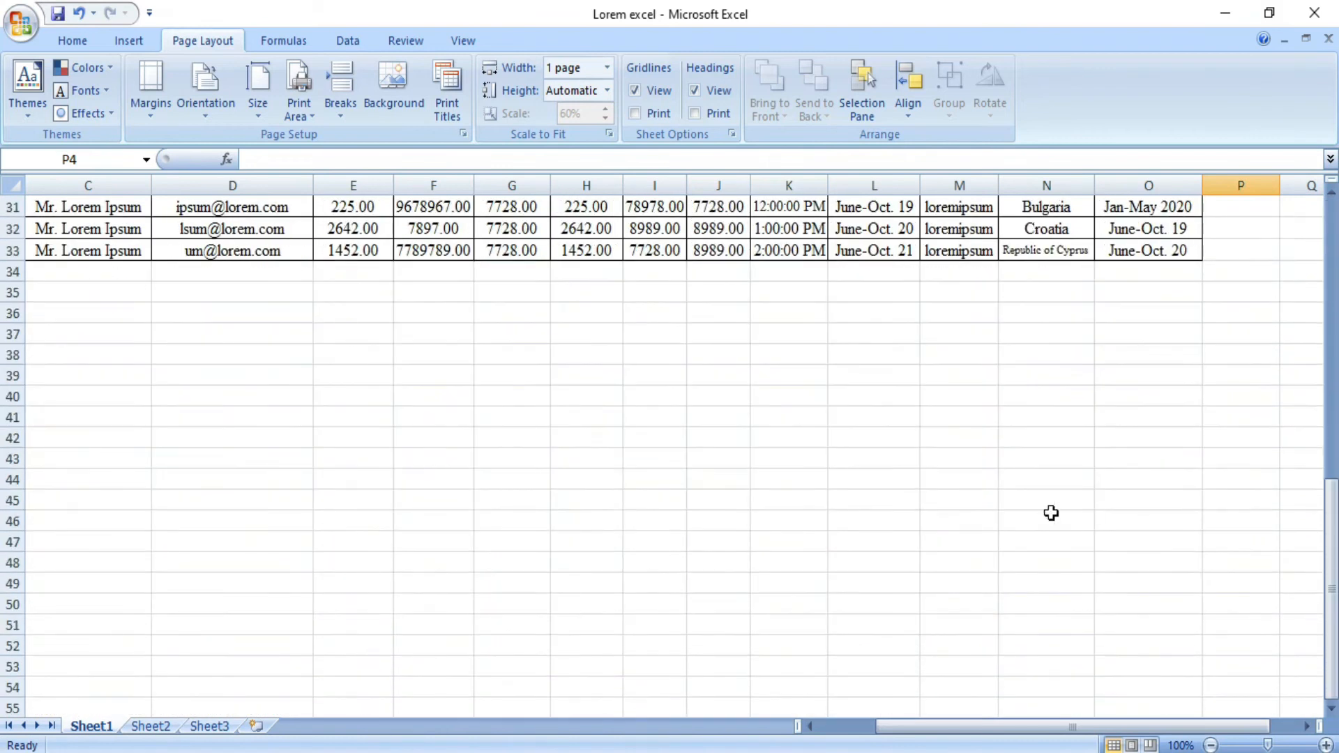
pyautogui.scroll(6, 1090, 511)
pyautogui.scroll(4, 338, 426)
pyautogui.click(365, 300)
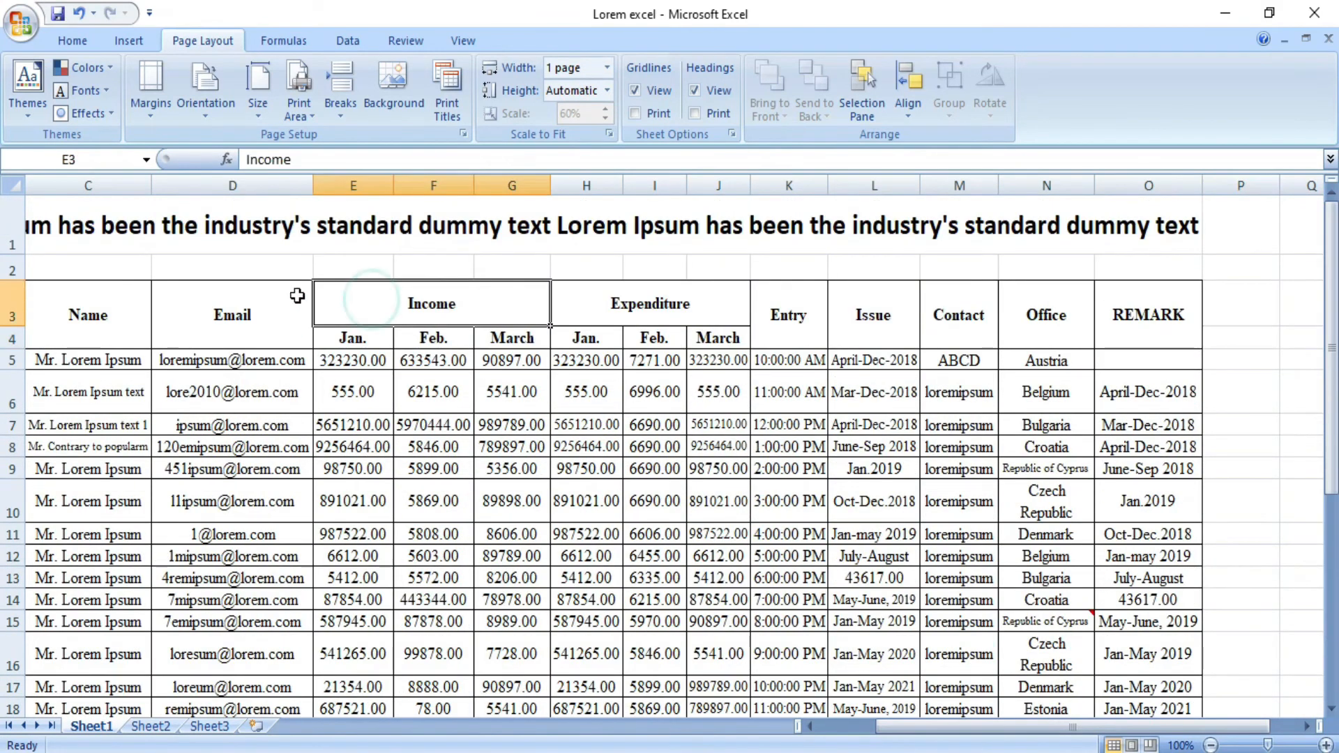
pyautogui.click(225, 208)
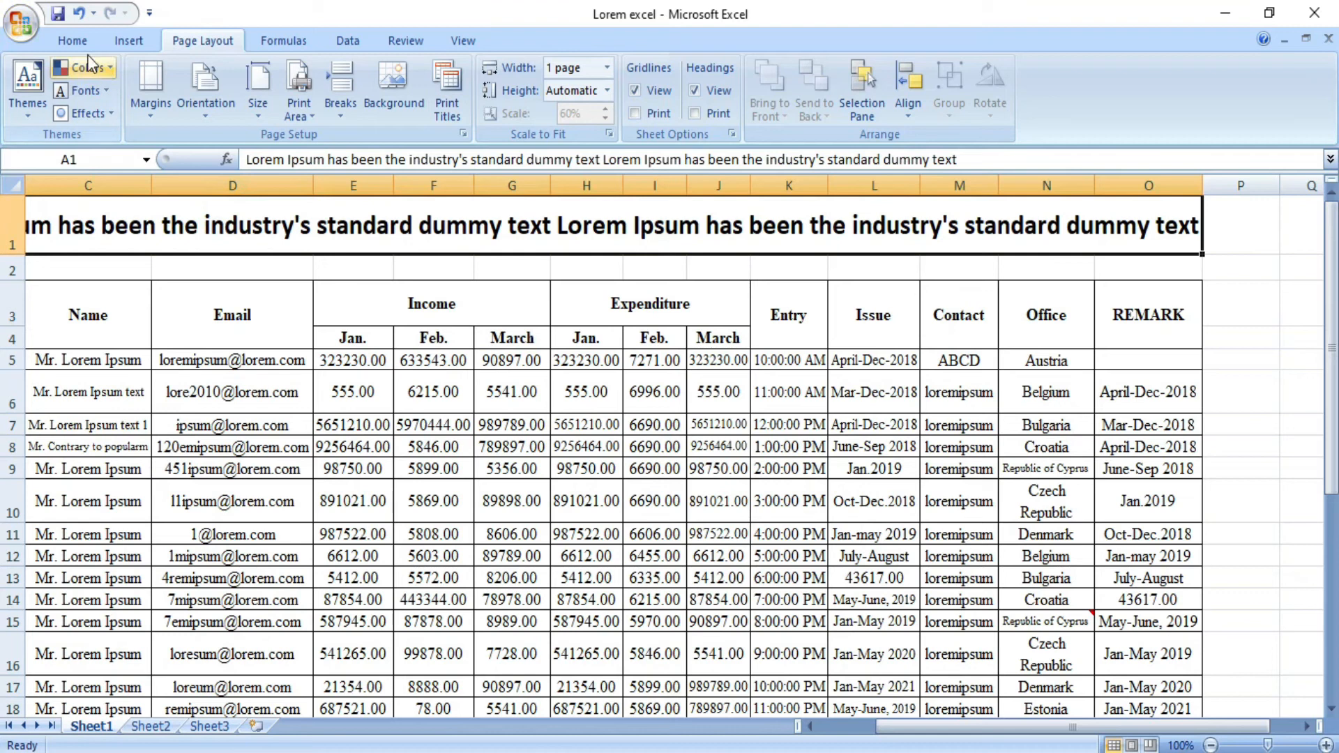
pyautogui.click(21, 25)
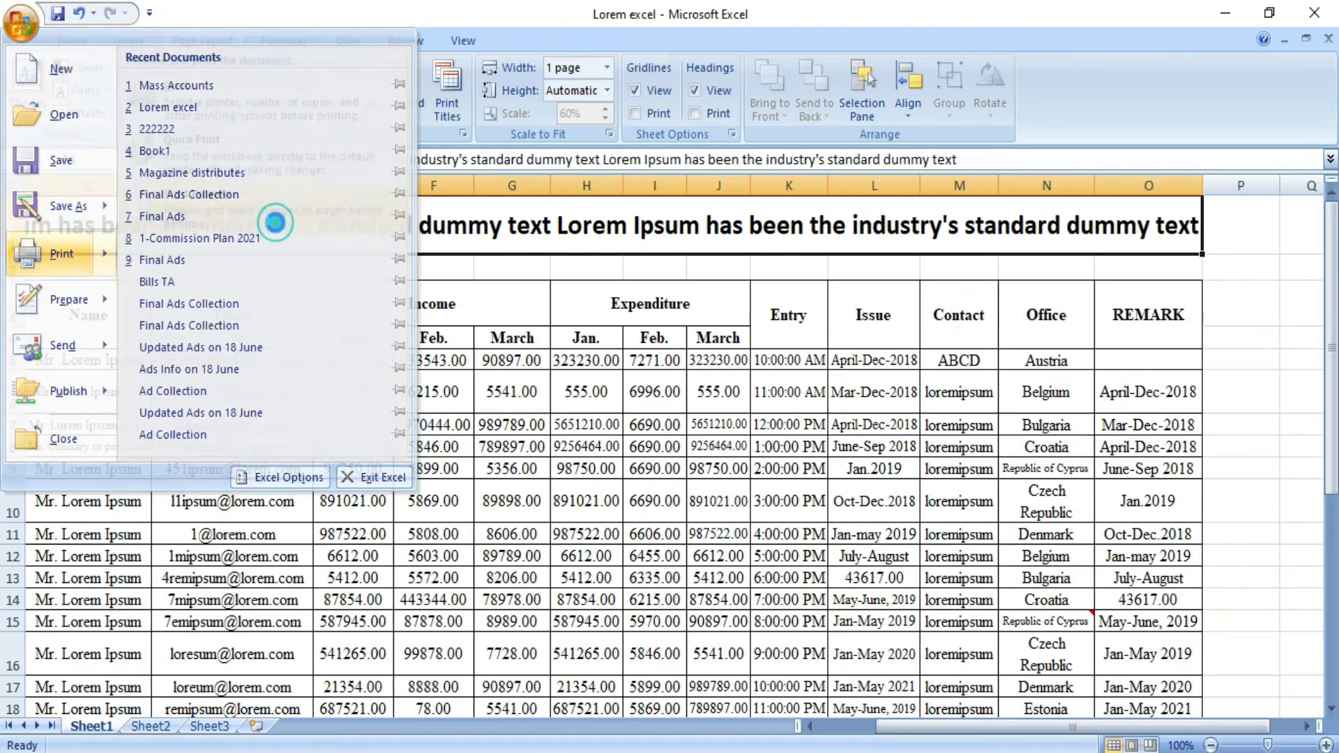
pyautogui.moveTo(60, 255)
pyautogui.click(276, 209)
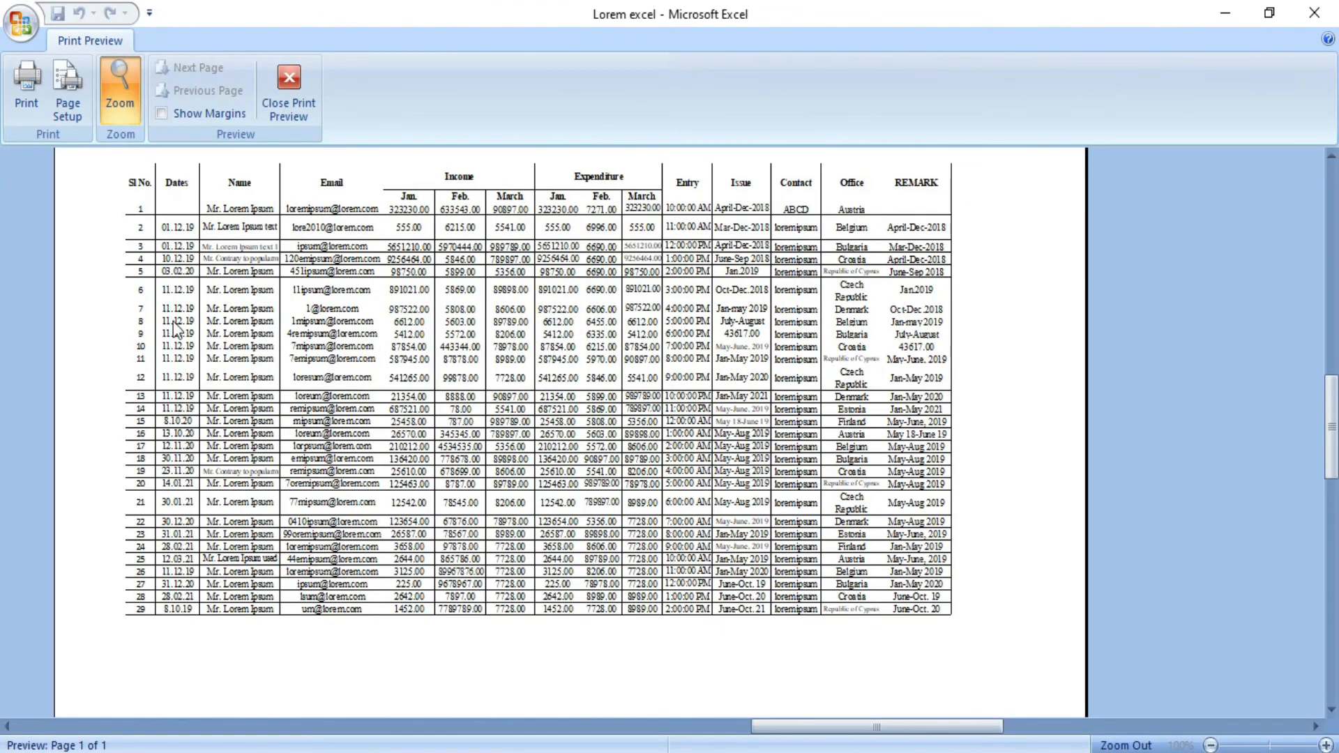
pyautogui.scroll(3, 205, 397)
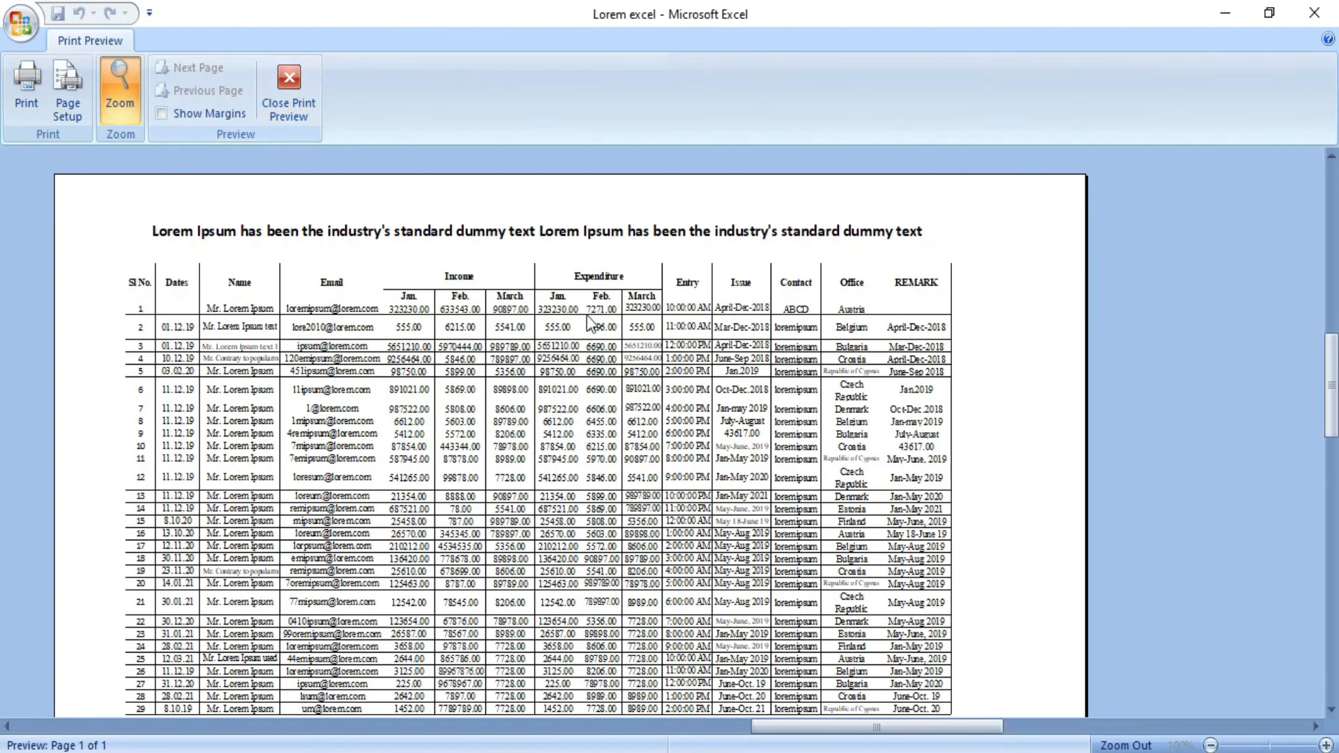
pyautogui.scroll(-2, 451, 585)
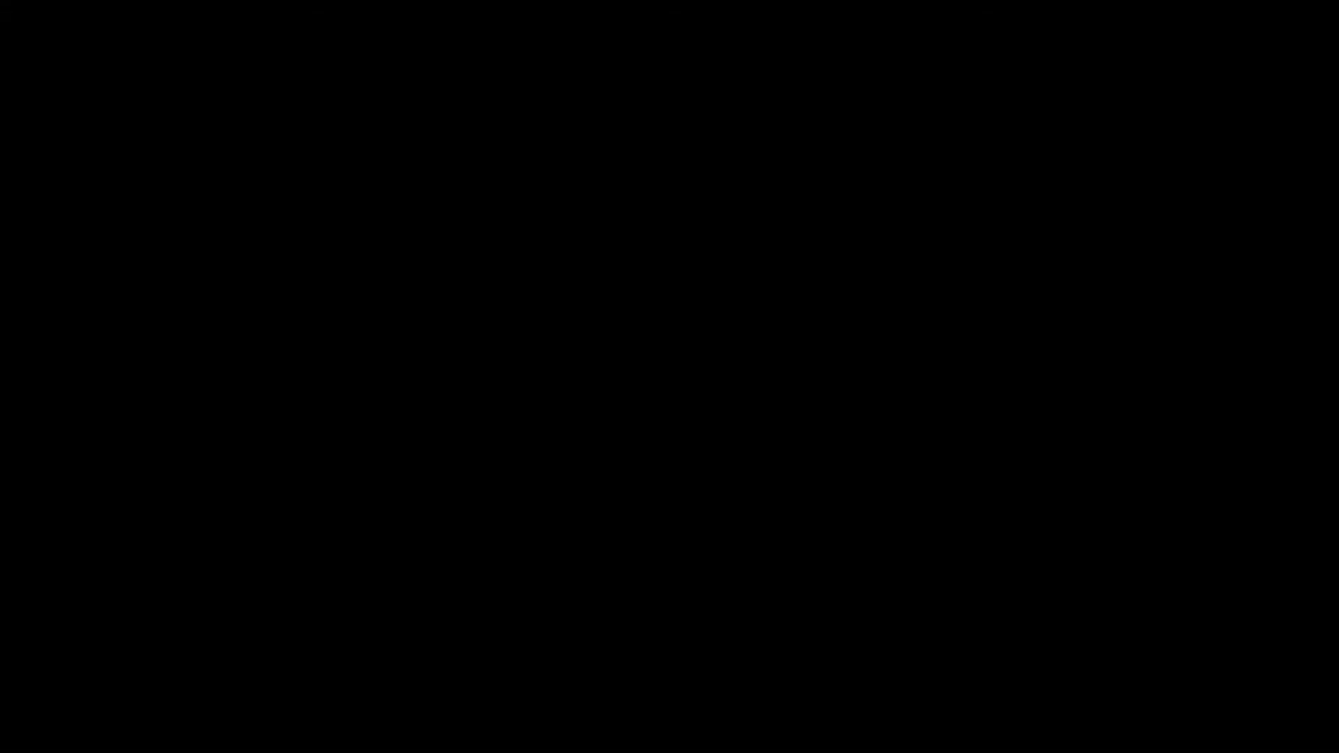